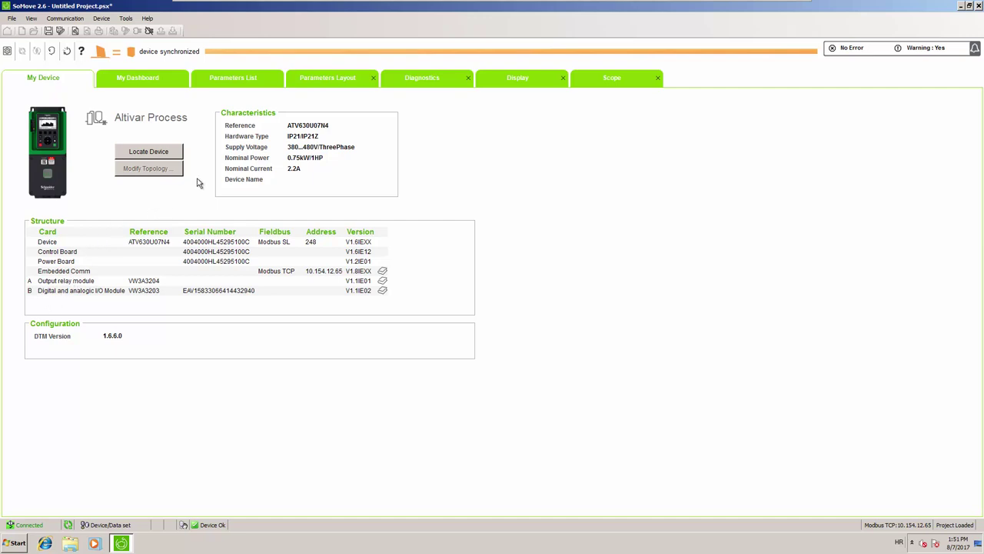
Step: Show the drive's modified parameters in the parameters list and set the application's pressure unit to 0.01 Bar
{"action": "left_click", "coordinate": [233, 80]}
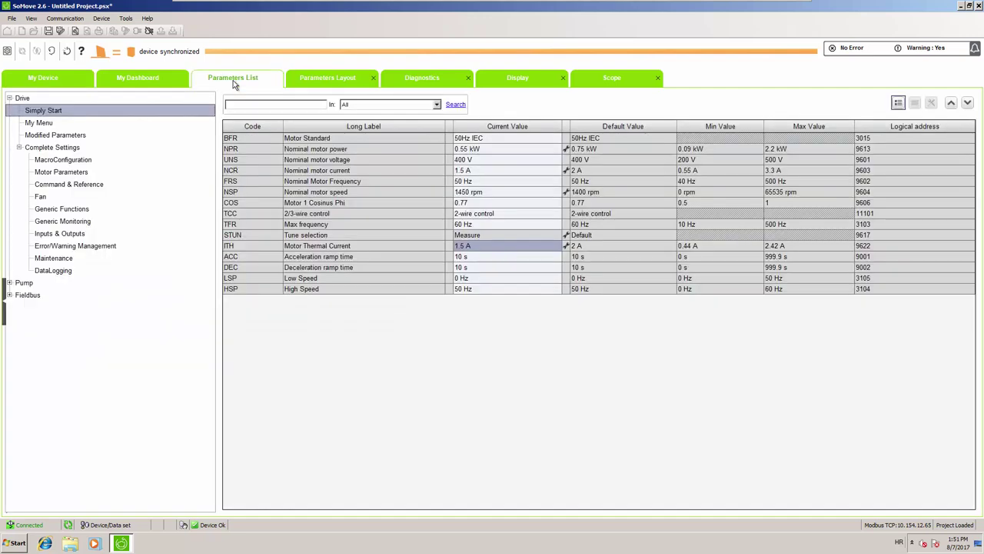
{"action": "left_click", "coordinate": [45, 136]}
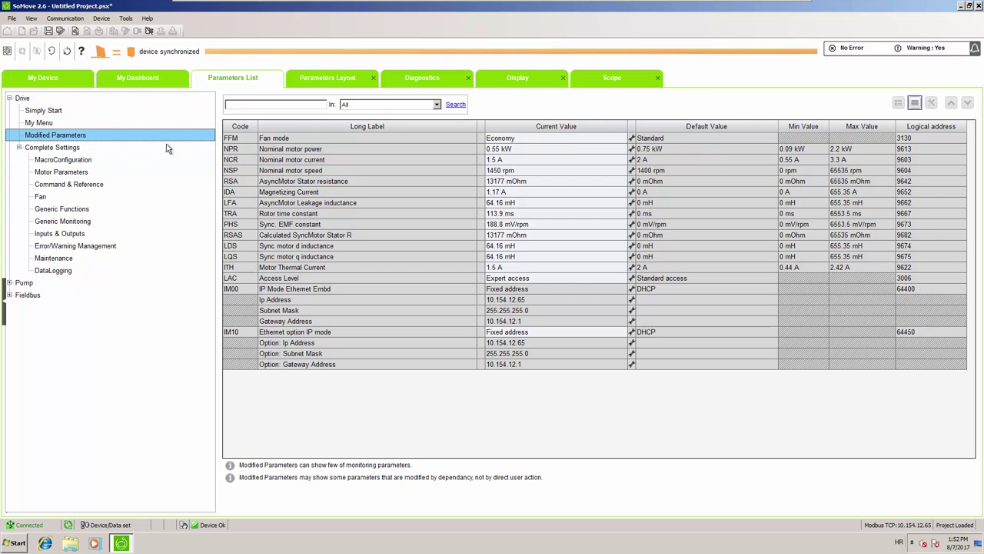
{"action": "left_click", "coordinate": [102, 18]}
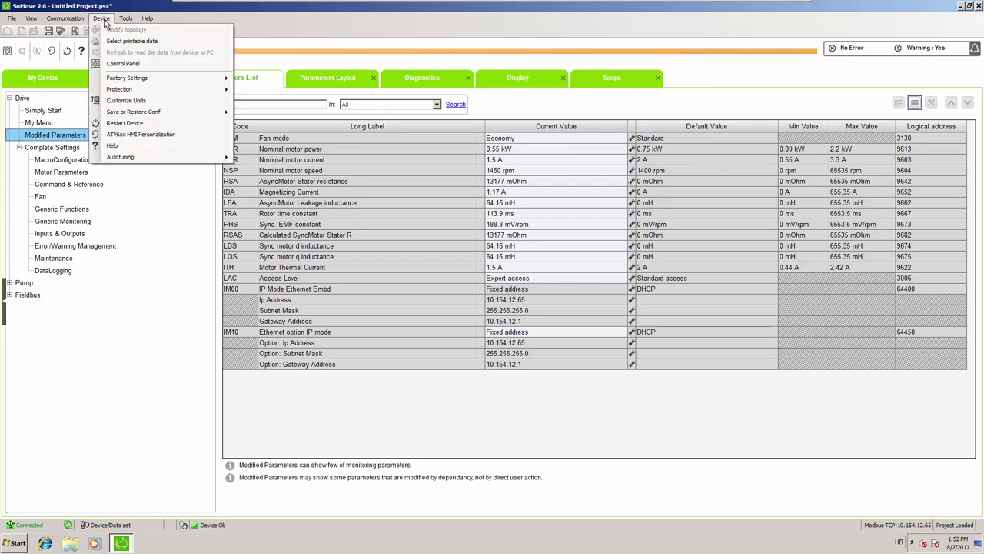
{"action": "left_click", "coordinate": [115, 100]}
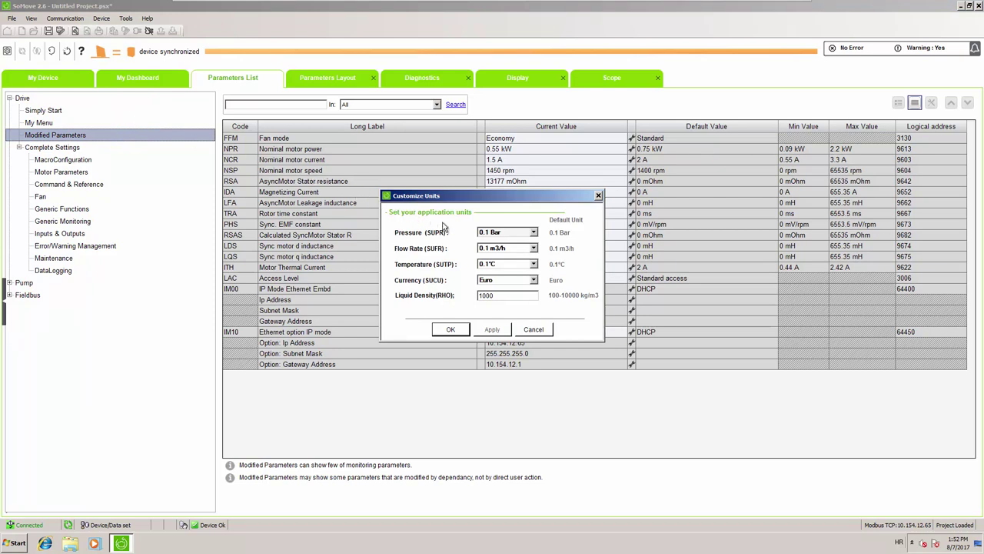
{"action": "left_click", "coordinate": [534, 232]}
{"action": "left_click", "coordinate": [537, 241]}
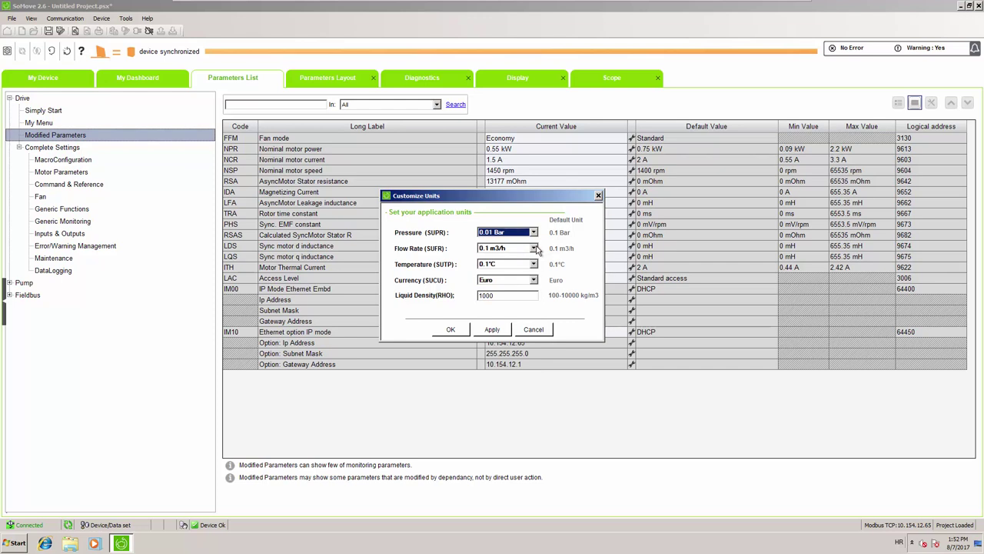
{"action": "left_click", "coordinate": [498, 330]}
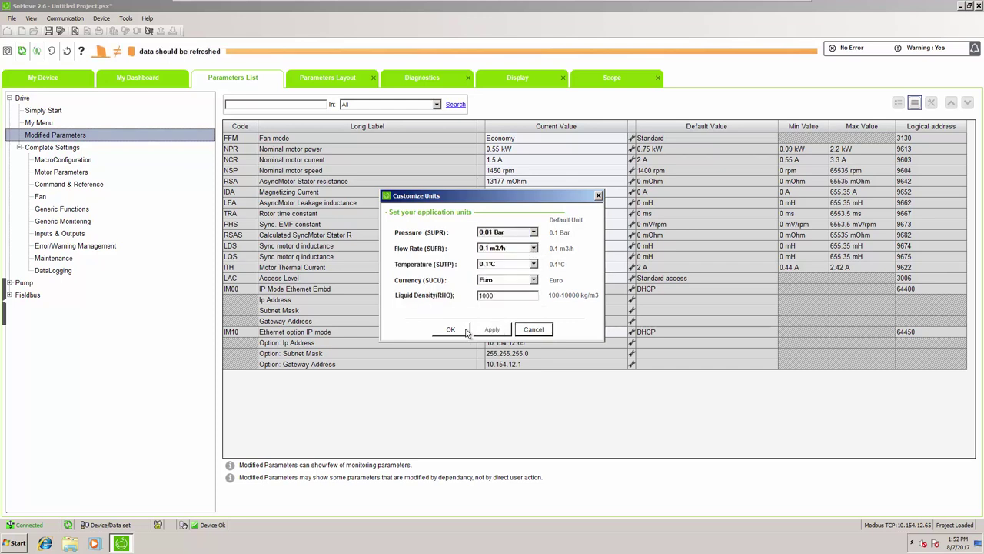
{"action": "left_click", "coordinate": [465, 332]}
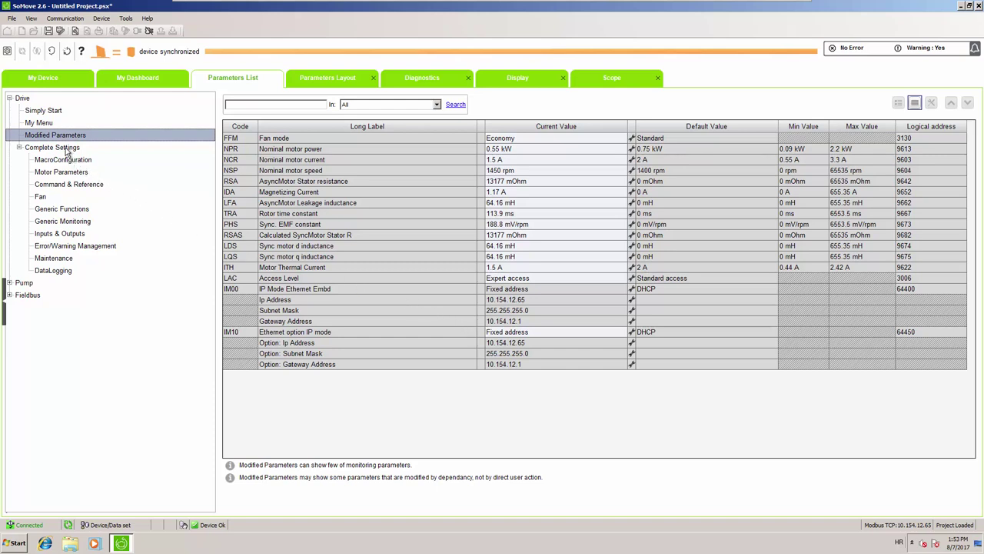
Step: Show the complete settings grouped by category and assign AI4 Analog input to the Outlet Pressure Sensor under Sensors Assignment
{"action": "left_click", "coordinate": [54, 147]}
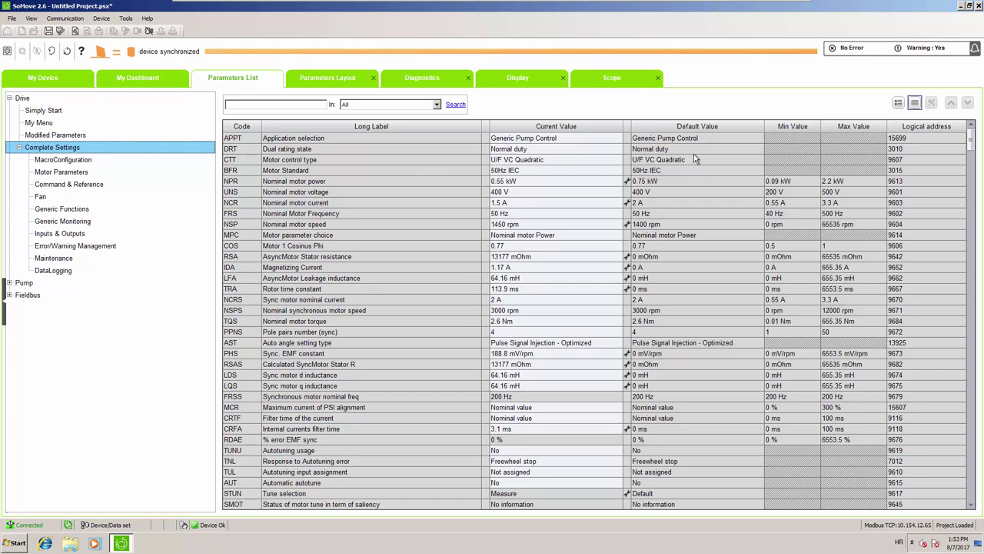
{"action": "left_click", "coordinate": [898, 105]}
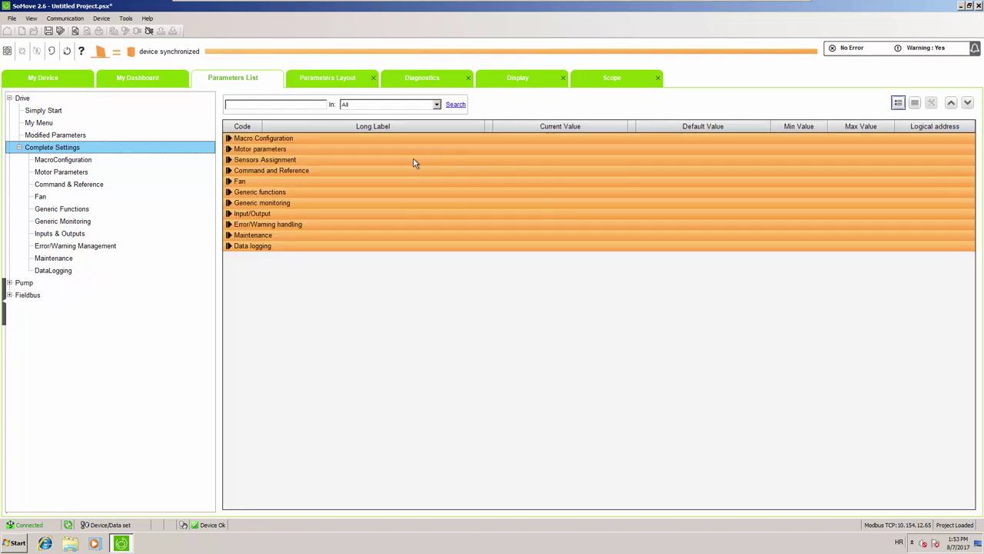
{"action": "left_click", "coordinate": [229, 160]}
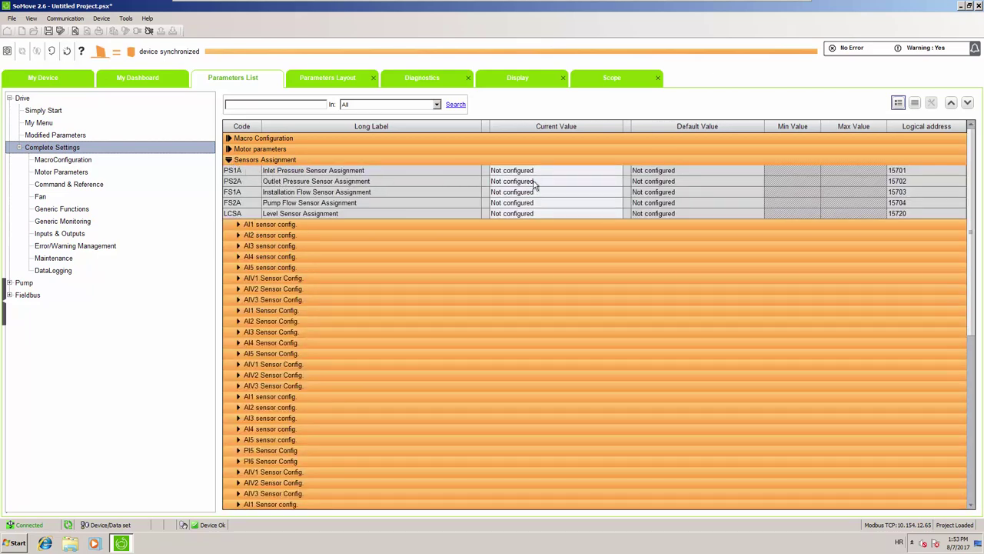
{"action": "left_click", "coordinate": [615, 183]}
{"action": "left_click", "coordinate": [619, 183]}
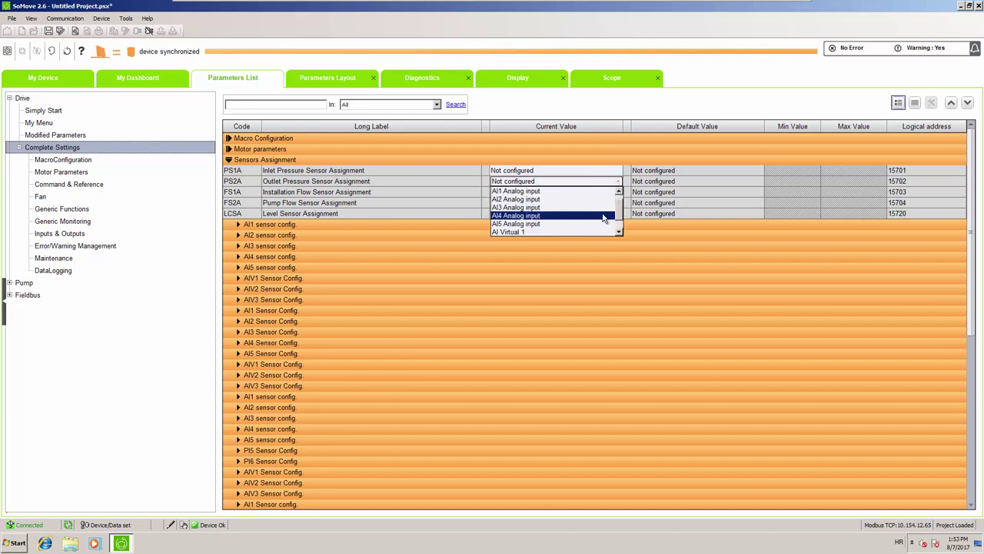
{"action": "left_click", "coordinate": [605, 215]}
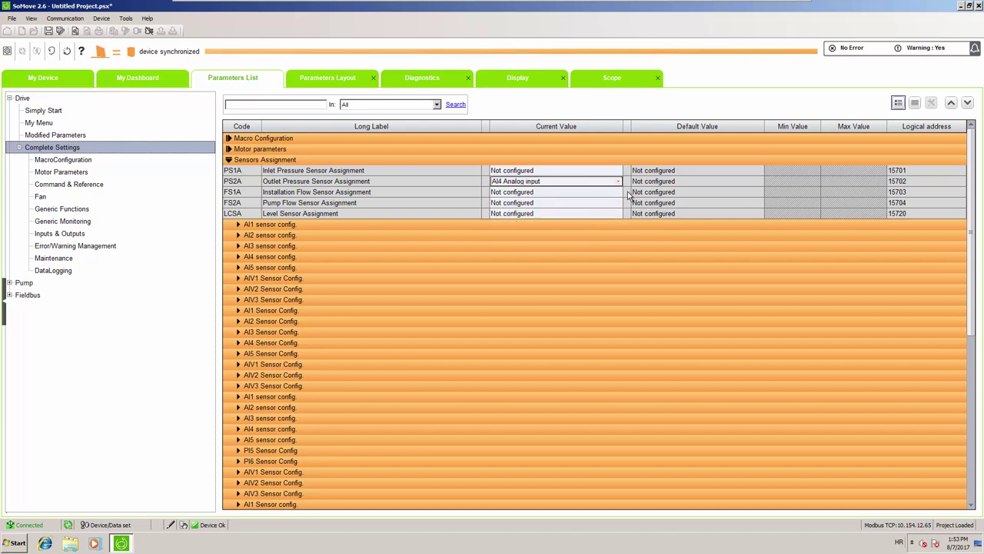
{"action": "left_click", "coordinate": [628, 192]}
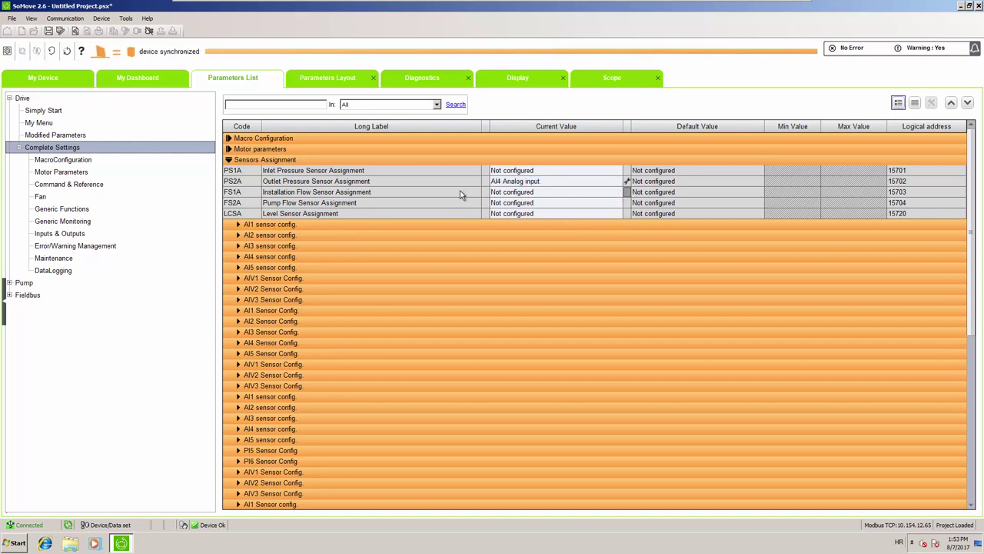
Step: Assign AI5 Analog input to the Installation Flow Sensor
{"action": "left_click", "coordinate": [611, 192]}
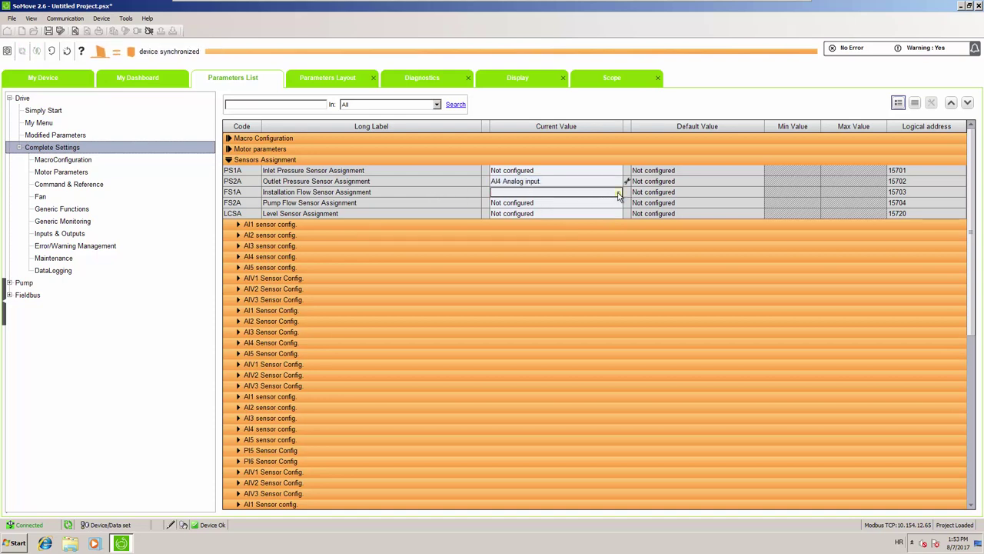
{"action": "left_click", "coordinate": [617, 193]}
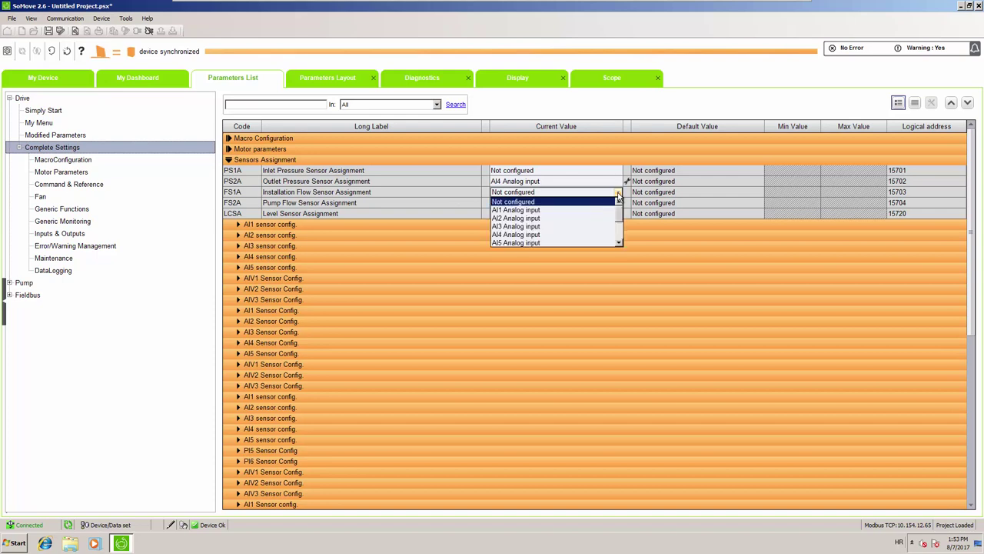
{"action": "left_click", "coordinate": [595, 242]}
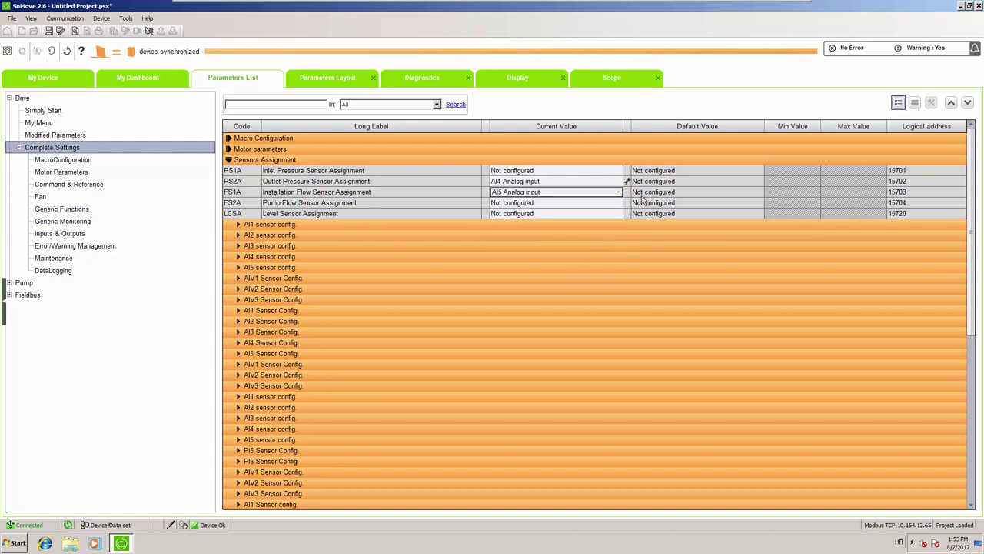
{"action": "left_click", "coordinate": [644, 195]}
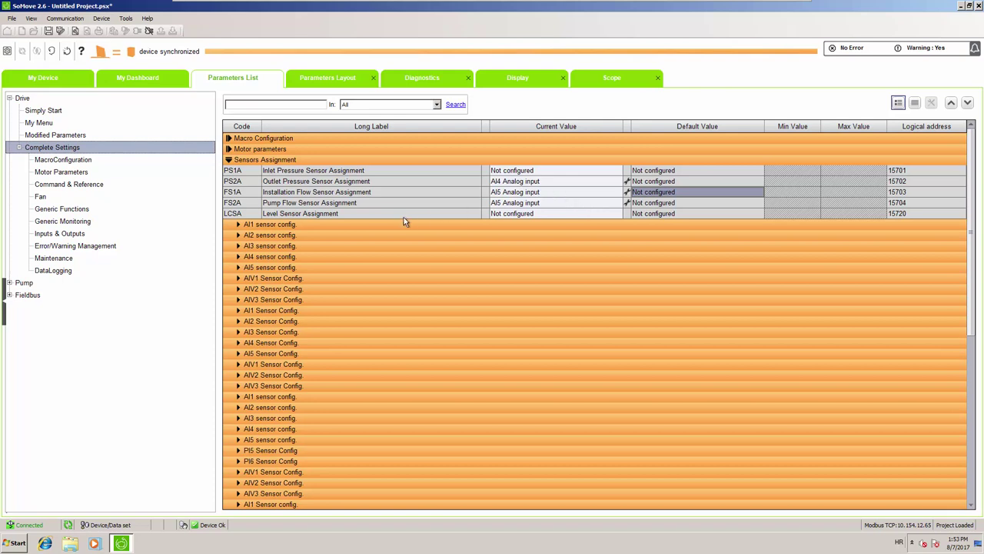
Step: In the AI4 sensor configuration, set the 0% current scaling to 4 mA and the highest process value to 250
{"action": "left_click", "coordinate": [240, 258]}
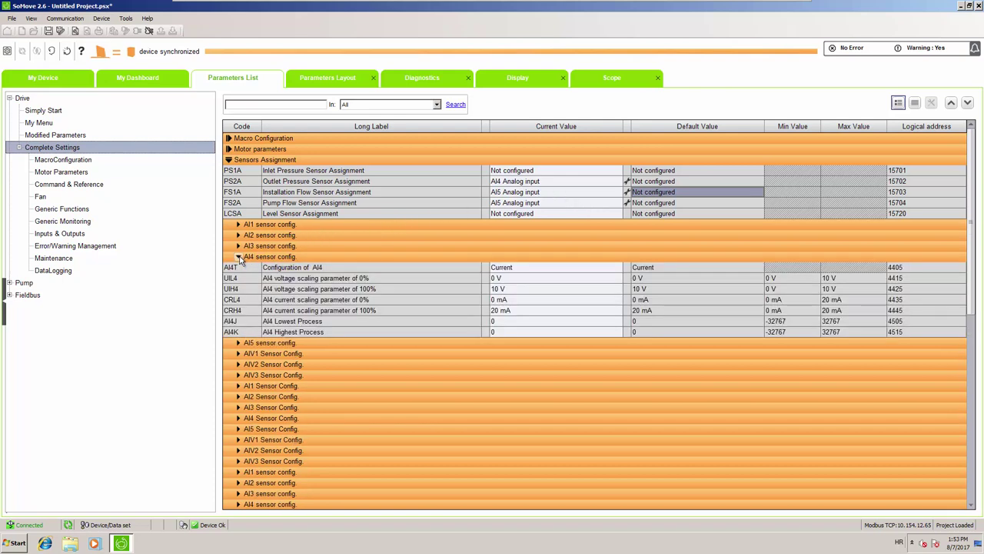
{"action": "double_click", "coordinate": [527, 298]}
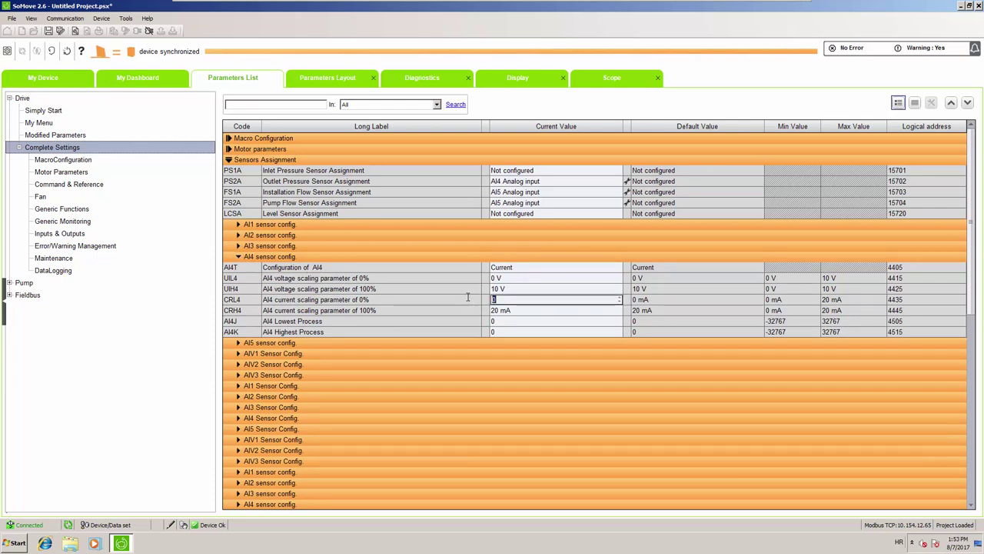
{"action": "type", "text": "4"}
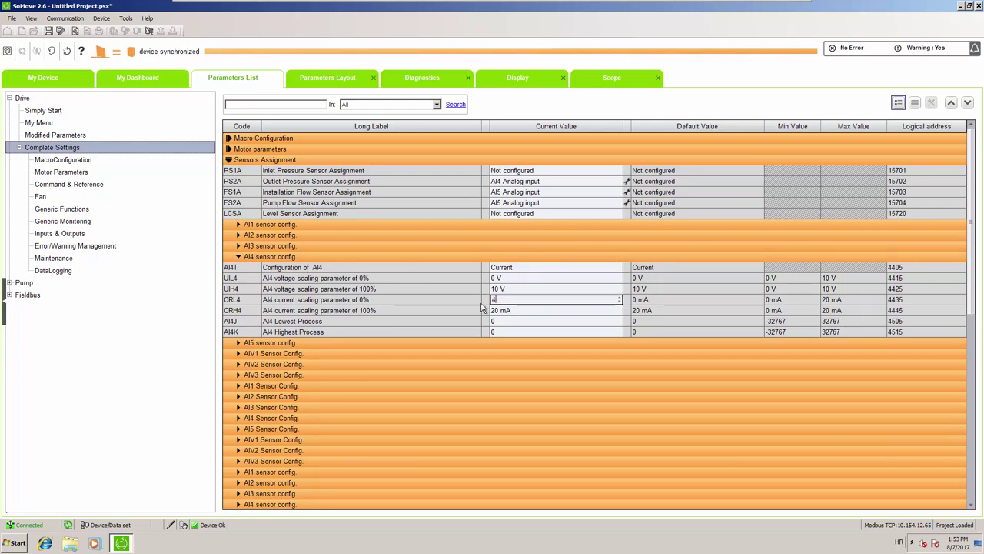
{"action": "left_click", "coordinate": [524, 323]}
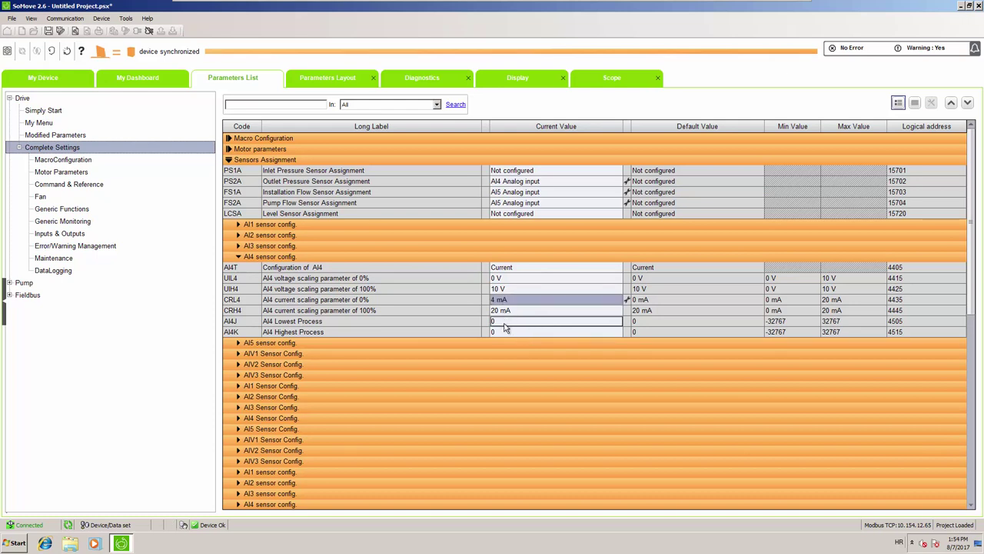
{"action": "left_click", "coordinate": [506, 331]}
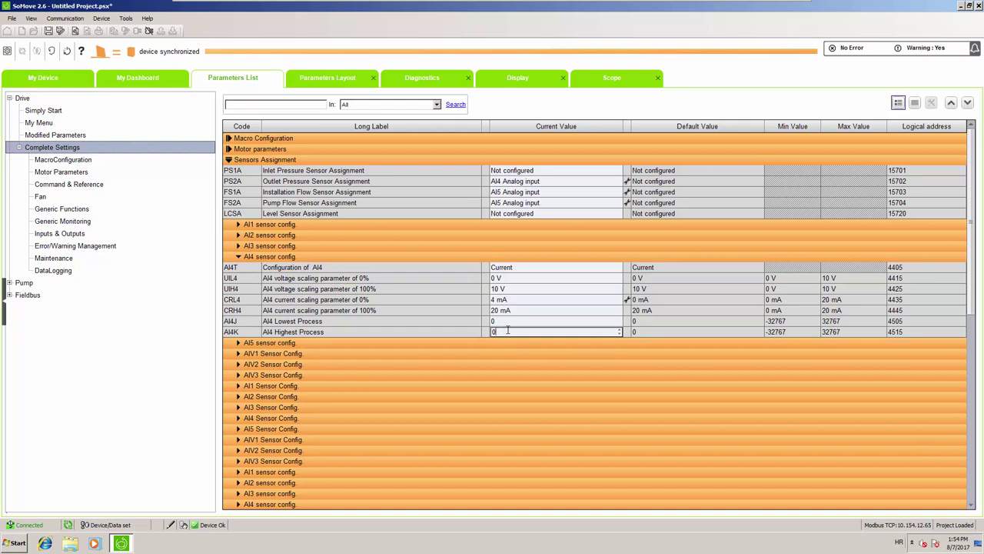
{"action": "double_click", "coordinate": [493, 332]}
{"action": "type", "text": "250"}
{"action": "key", "text": "Return"}
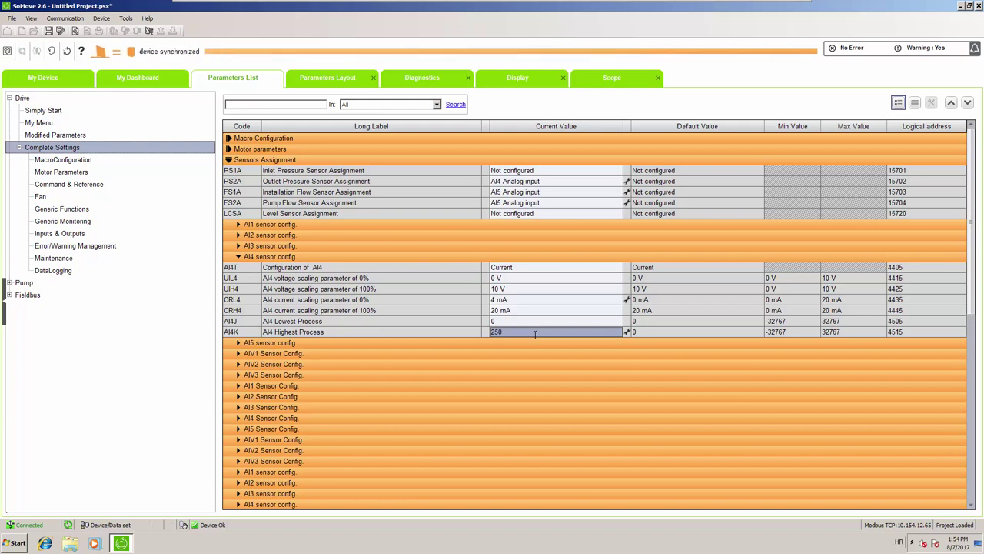
Step: In the AI5 sensor configuration, set the 0% current scaling to 4 mA and the highest process value to 200
{"action": "left_click", "coordinate": [239, 343]}
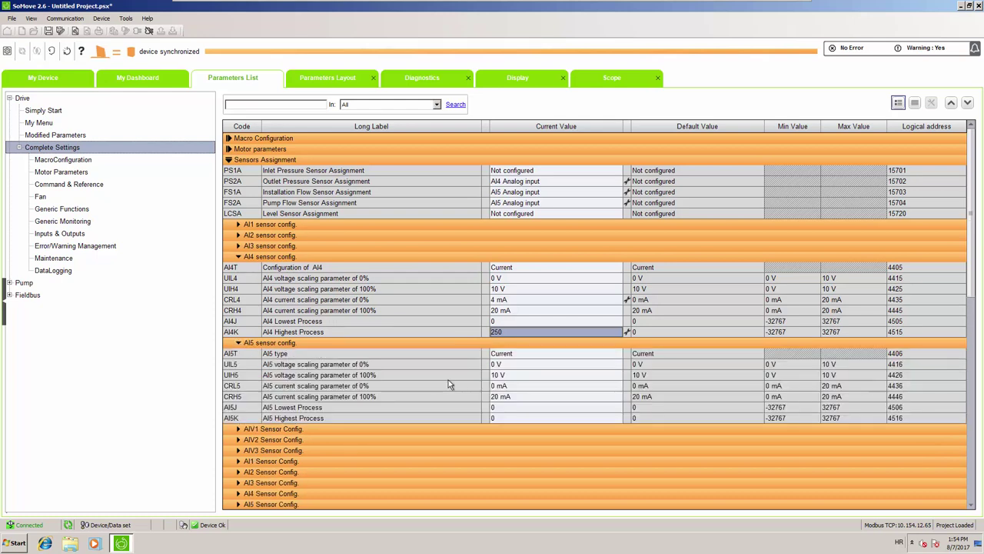
{"action": "double_click", "coordinate": [515, 390]}
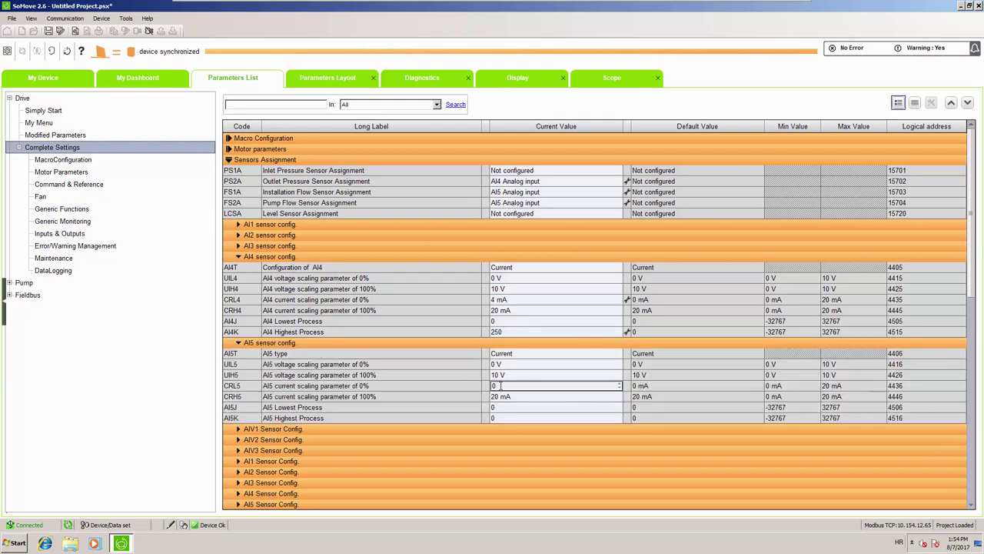
{"action": "type", "text": "4"}
{"action": "left_click", "coordinate": [504, 408]}
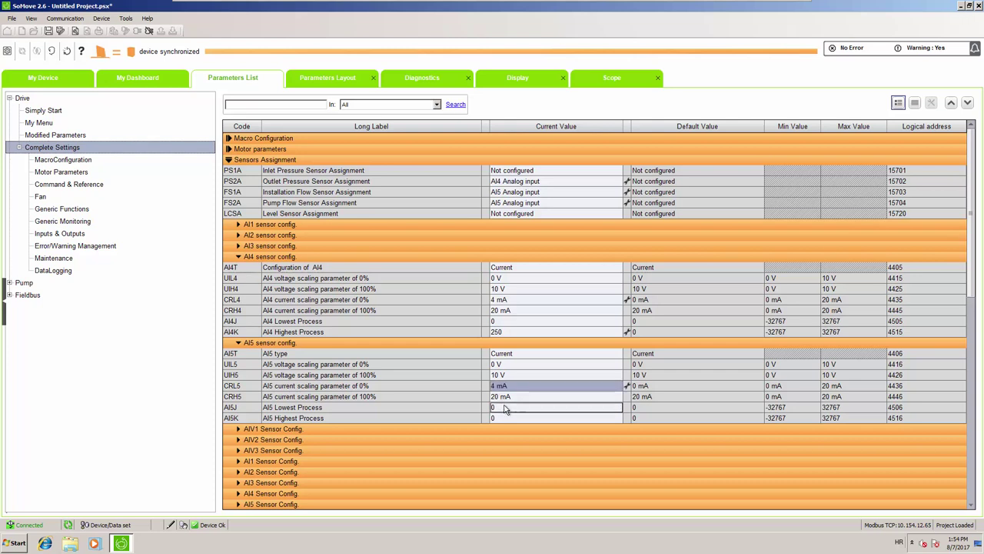
{"action": "left_click", "coordinate": [507, 417]}
{"action": "left_click", "coordinate": [506, 417]}
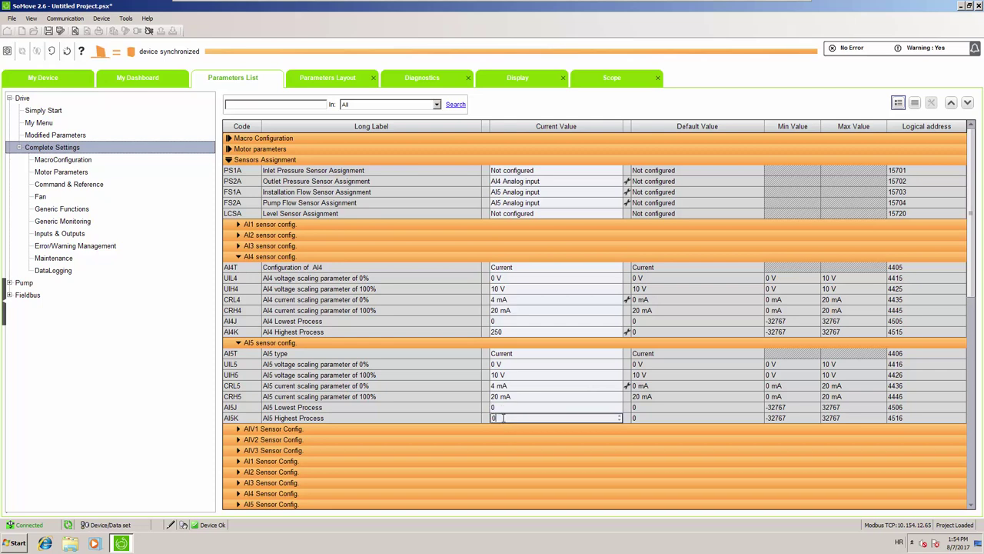
{"action": "type", "text": "200"}
{"action": "left_click", "coordinate": [654, 417]}
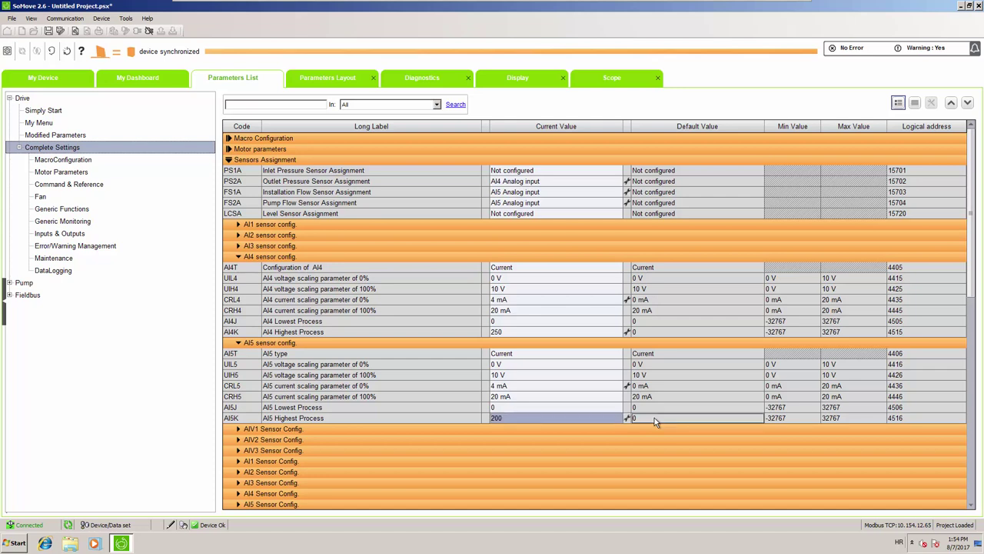
{"action": "left_click", "coordinate": [654, 420]}
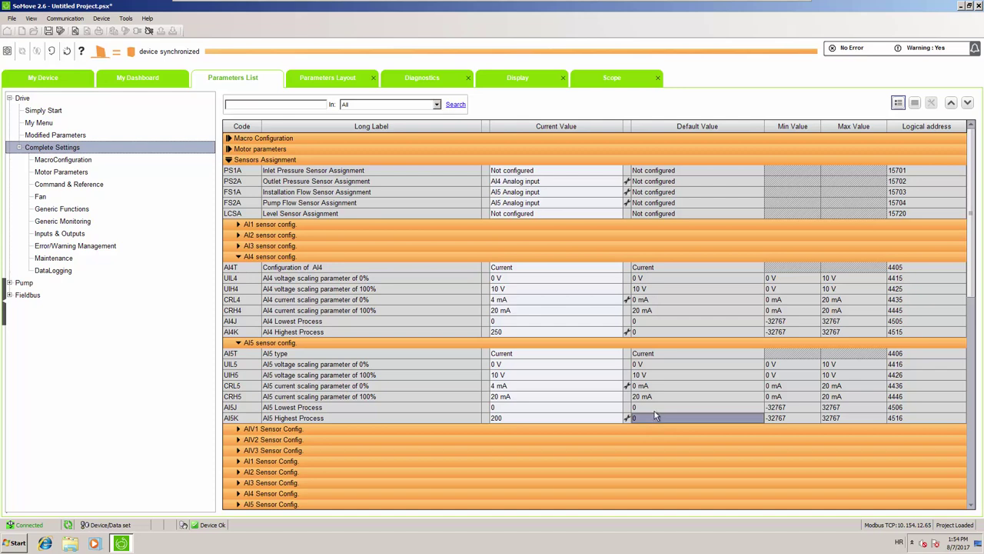
Step: View the pump functions in both the parameters list and the parameters layout, and open the layout's PID page
{"action": "left_click", "coordinate": [228, 160]}
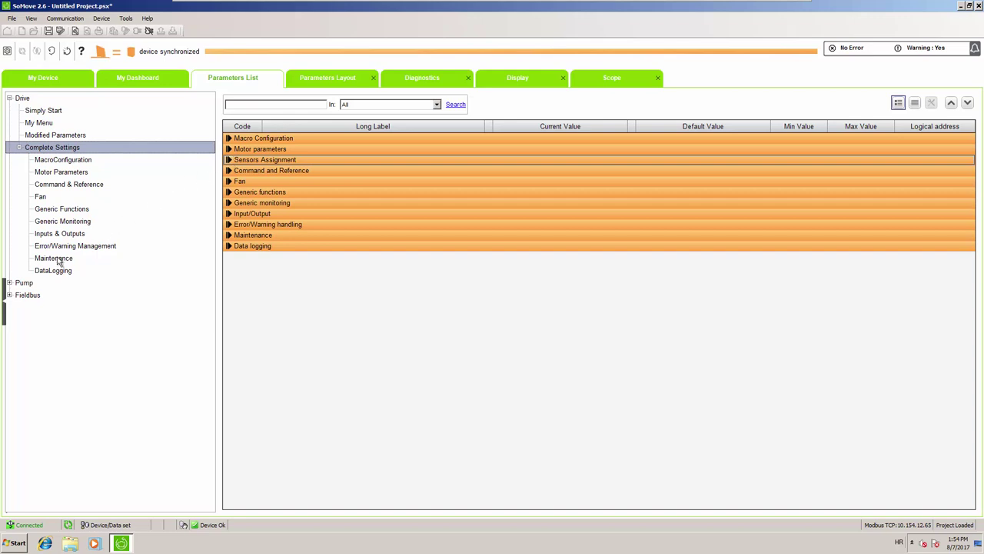
{"action": "left_click", "coordinate": [10, 283]}
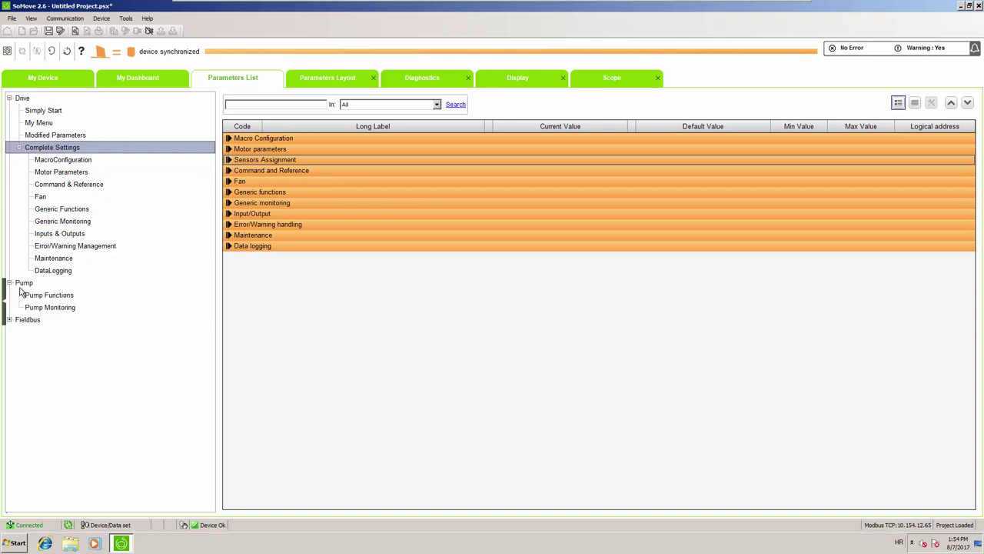
{"action": "left_click", "coordinate": [37, 298]}
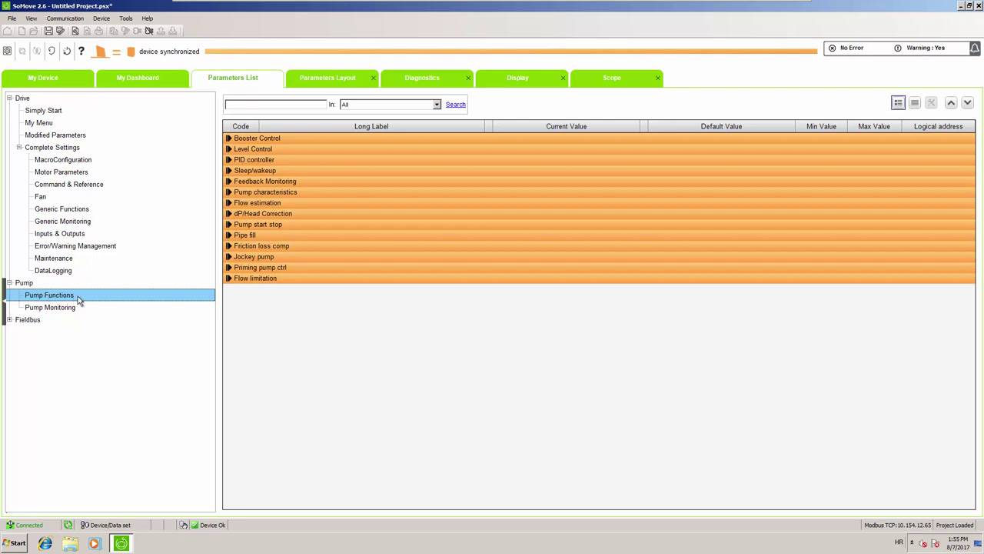
{"action": "left_click", "coordinate": [328, 78]}
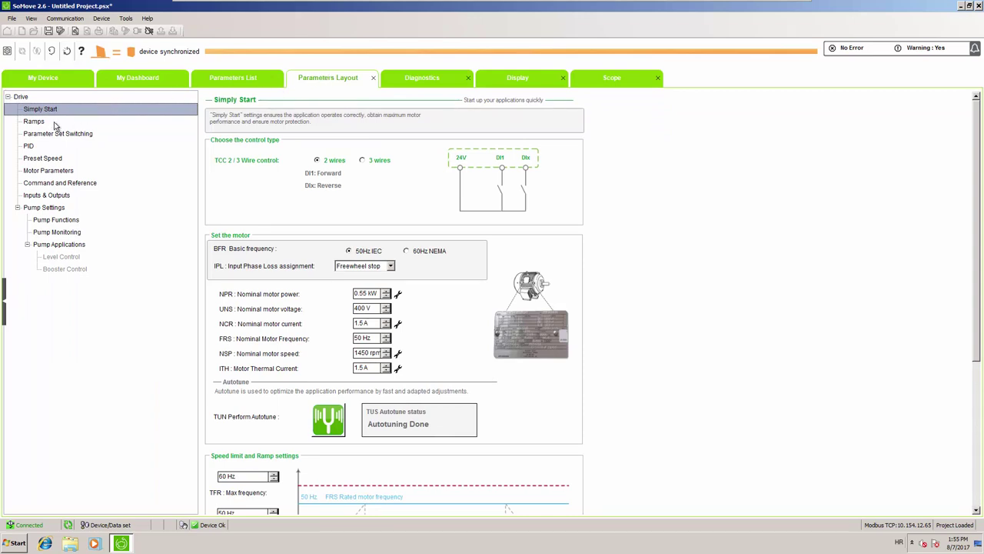
{"action": "left_click", "coordinate": [51, 221]}
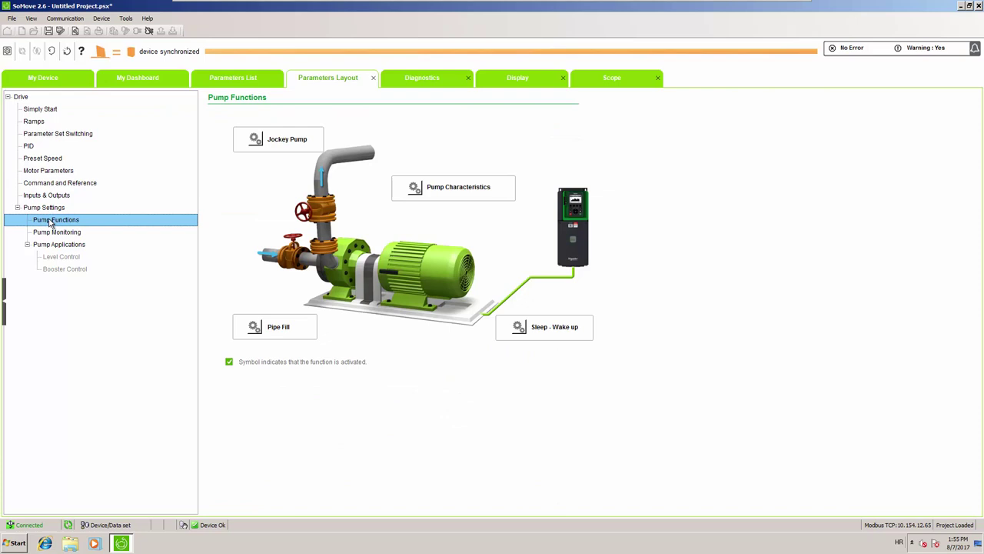
{"action": "left_click", "coordinate": [39, 147]}
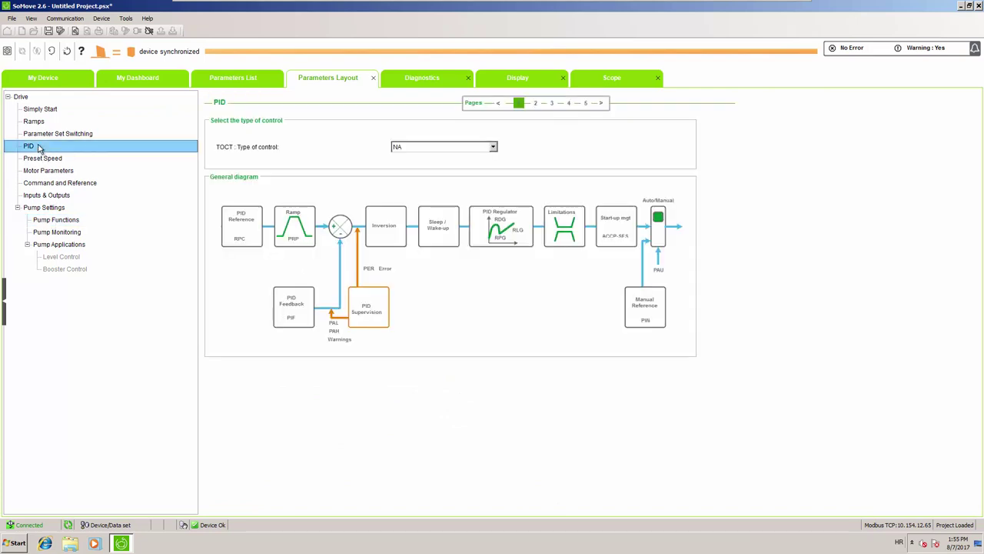
Step: Select Booster Control as the drive's pump application and accept the configuration change
{"action": "left_click", "coordinate": [53, 247]}
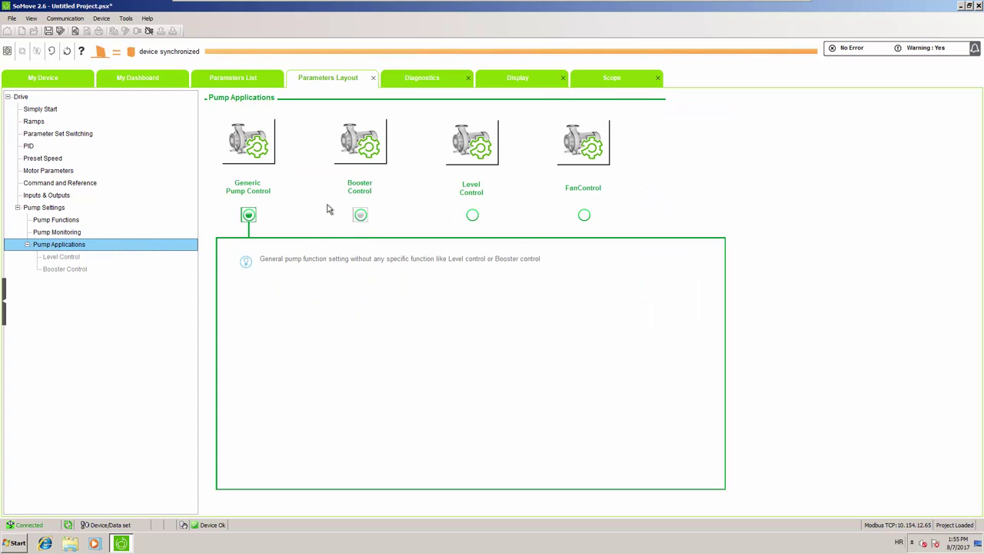
{"action": "left_click", "coordinate": [361, 216]}
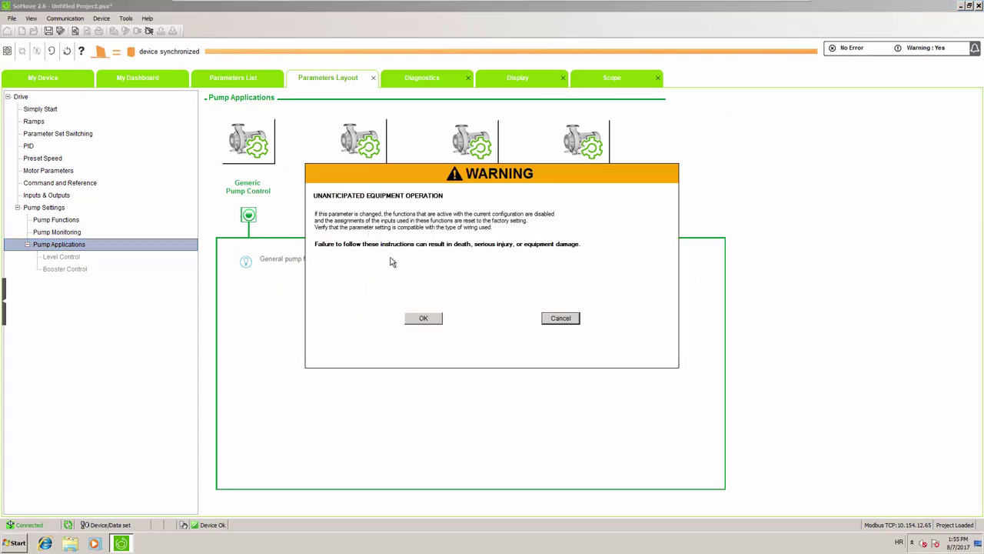
{"action": "left_click", "coordinate": [429, 319]}
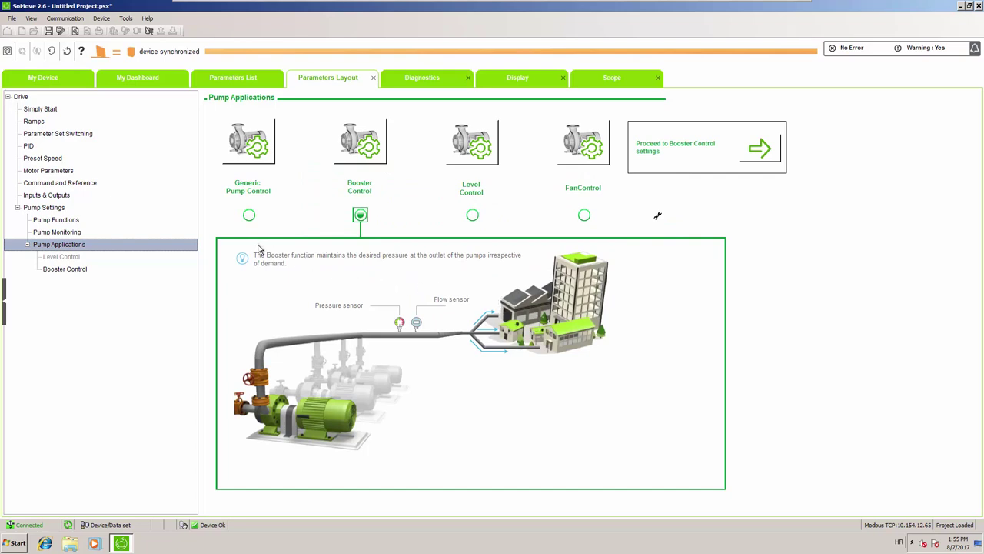
Step: Set the PID type of control (TOCT) to PRESSURE
{"action": "left_click", "coordinate": [30, 146]}
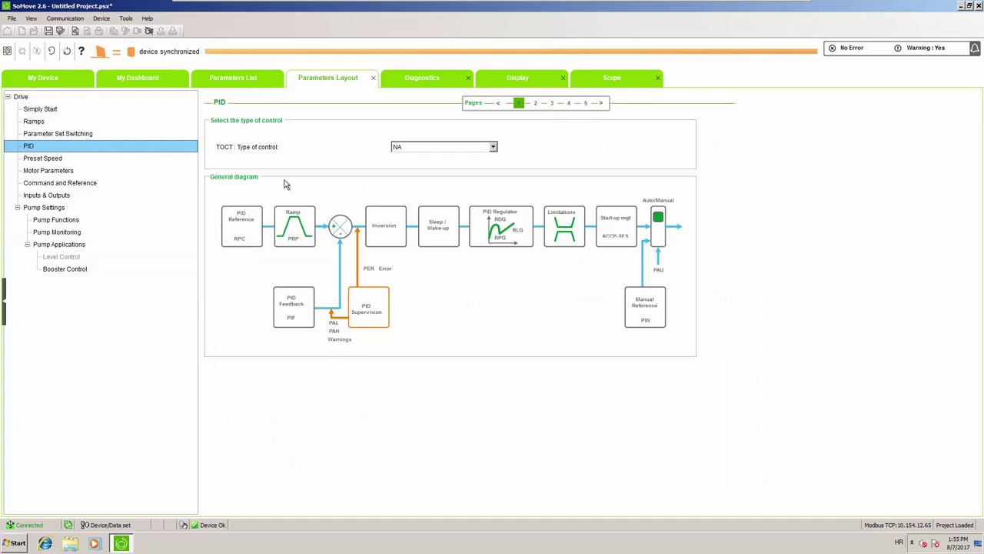
{"action": "left_click", "coordinate": [494, 150]}
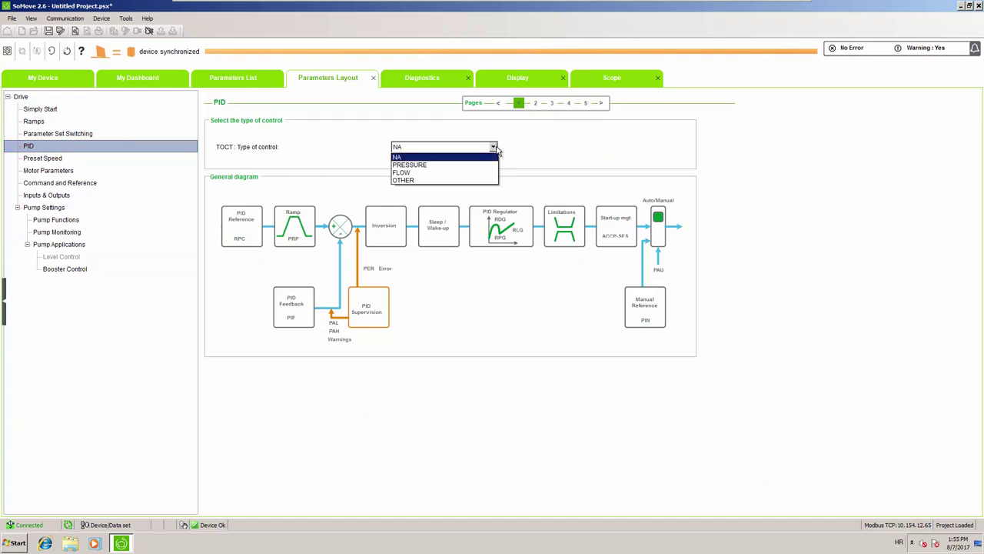
{"action": "left_click", "coordinate": [488, 164]}
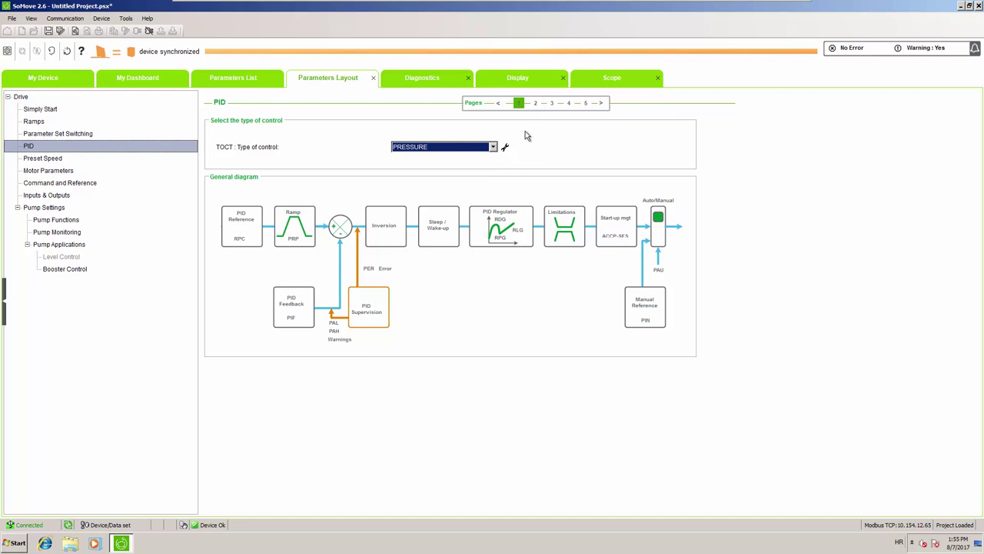
Step: Assign AI4 Analog input as the PID controller feedback (PIF)
{"action": "left_click", "coordinate": [536, 105]}
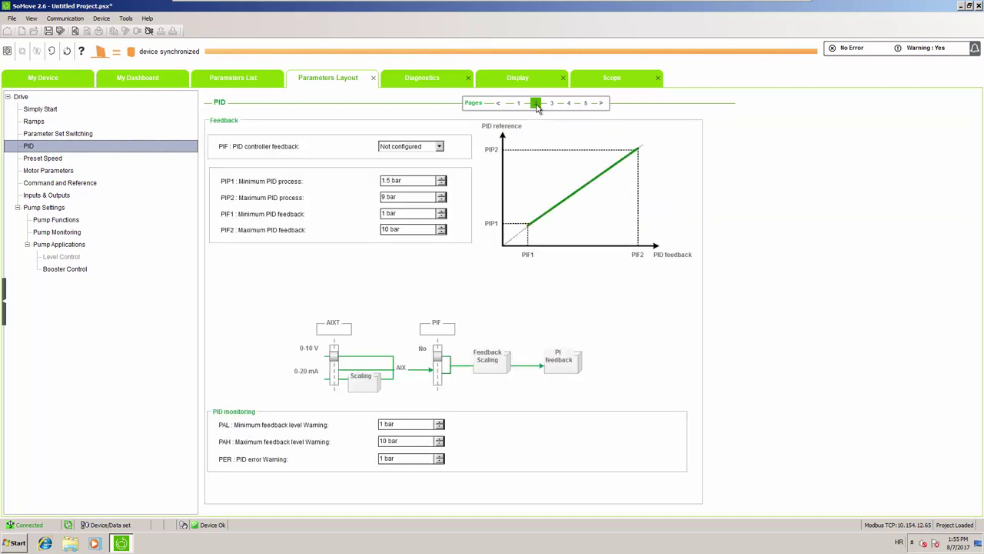
{"action": "left_click", "coordinate": [439, 148]}
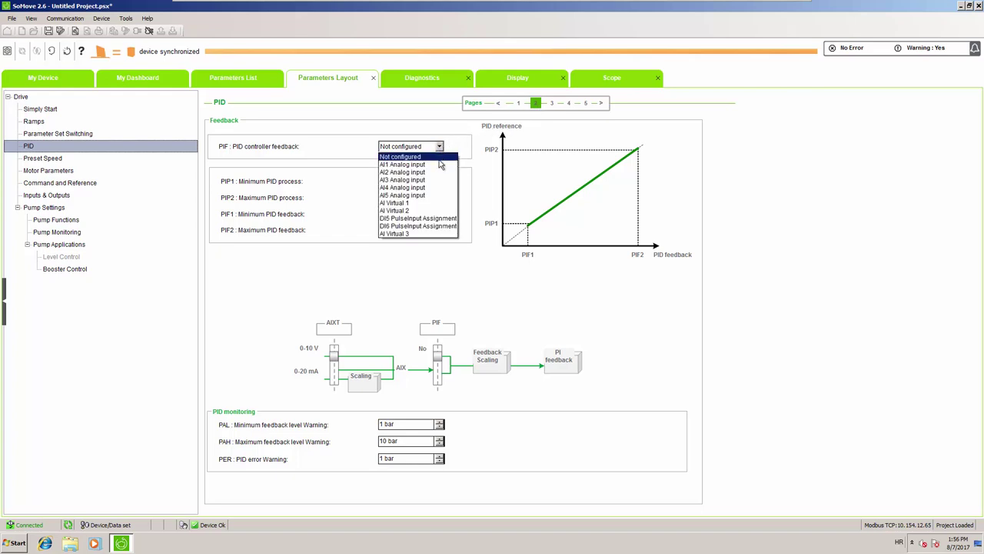
{"action": "left_click", "coordinate": [432, 189]}
{"action": "left_click", "coordinate": [431, 188]}
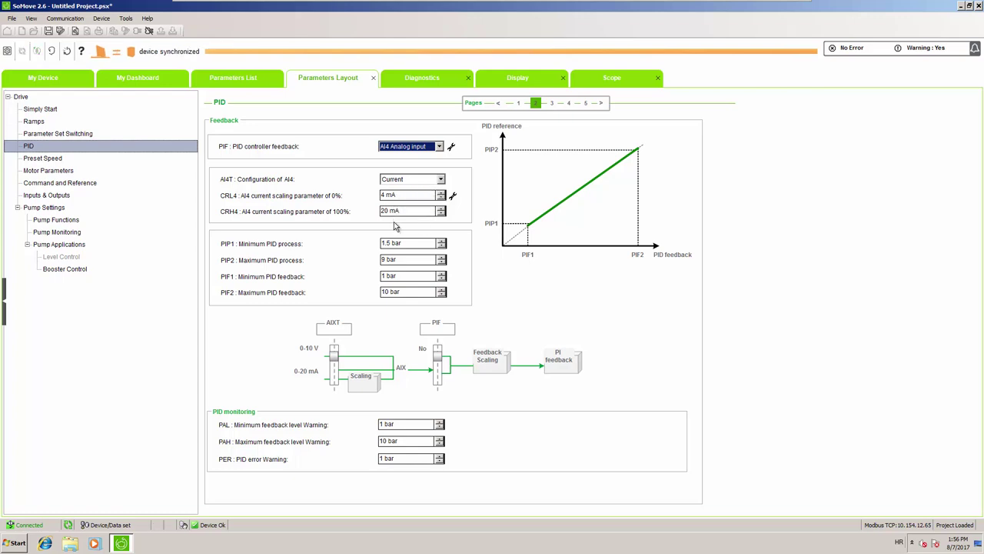
Step: Set the minimum PID feedback (PIF1) to 0 bar and the maximum PID feedback (PIF2) to 2.5 bar
{"action": "left_click", "coordinate": [398, 277]}
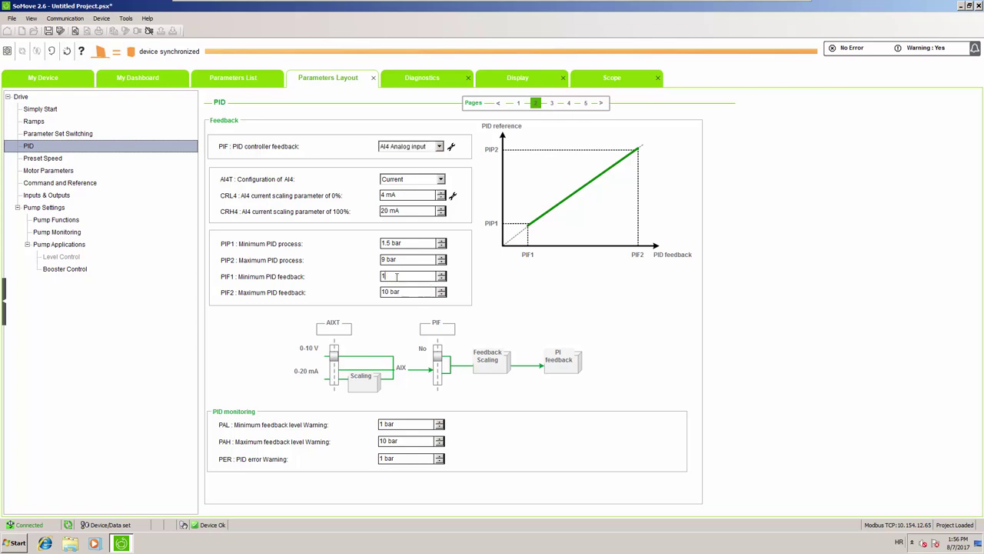
{"action": "type", "text": "0"}
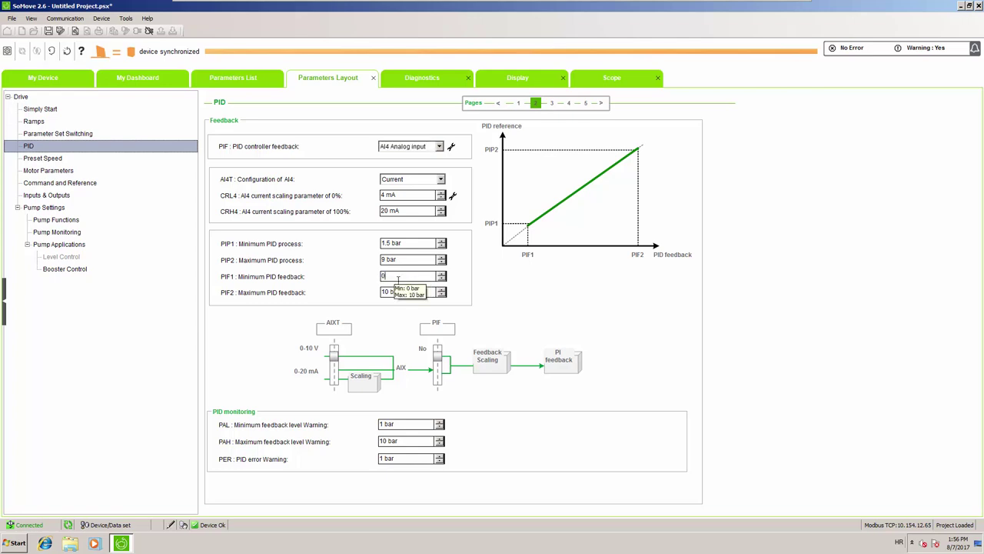
{"action": "left_click", "coordinate": [394, 291]}
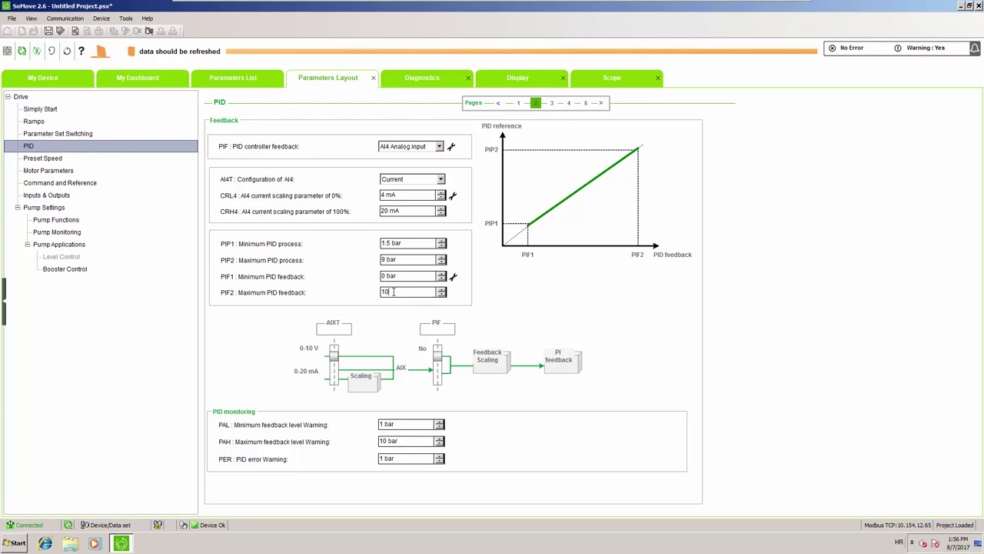
{"action": "left_click_drag", "start_coordinate": [395, 291], "coordinate": [382, 291]}
{"action": "type", "text": "2"}
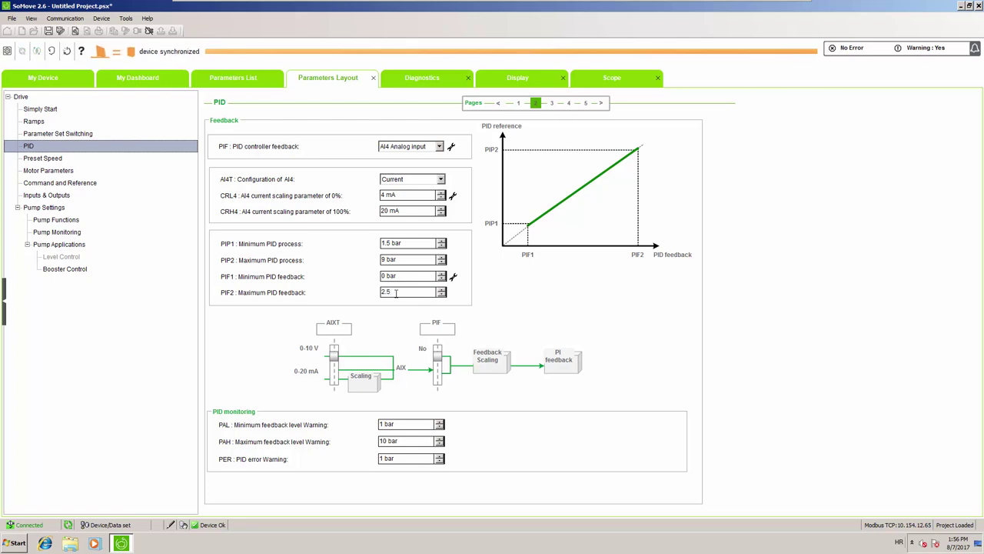
{"action": "type", "text": ".5"}
{"action": "key", "text": "Return"}
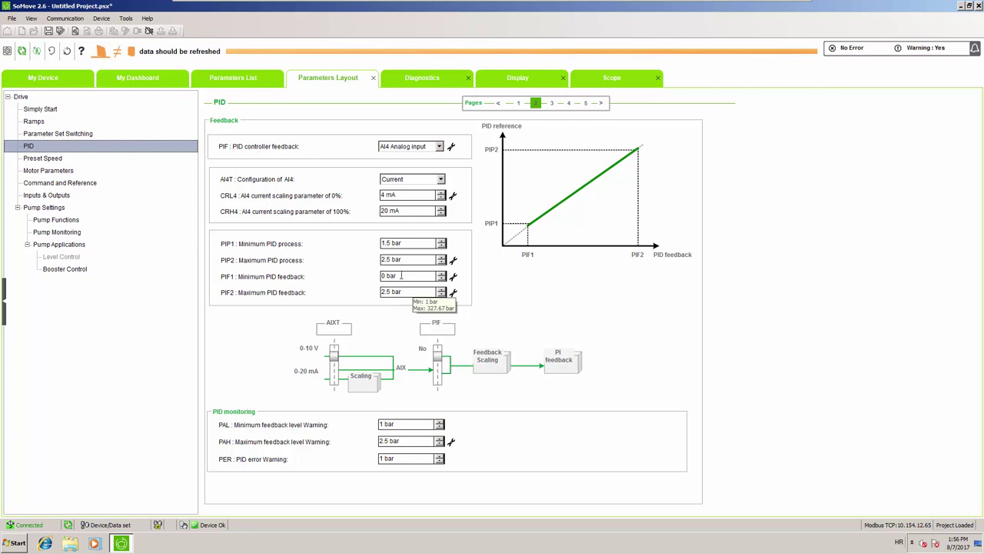
Step: Set the maximum PID process (PIP2) to 2 bar and the minimum PID process (PIP1) to 0.3 bar
{"action": "left_click", "coordinate": [403, 259]}
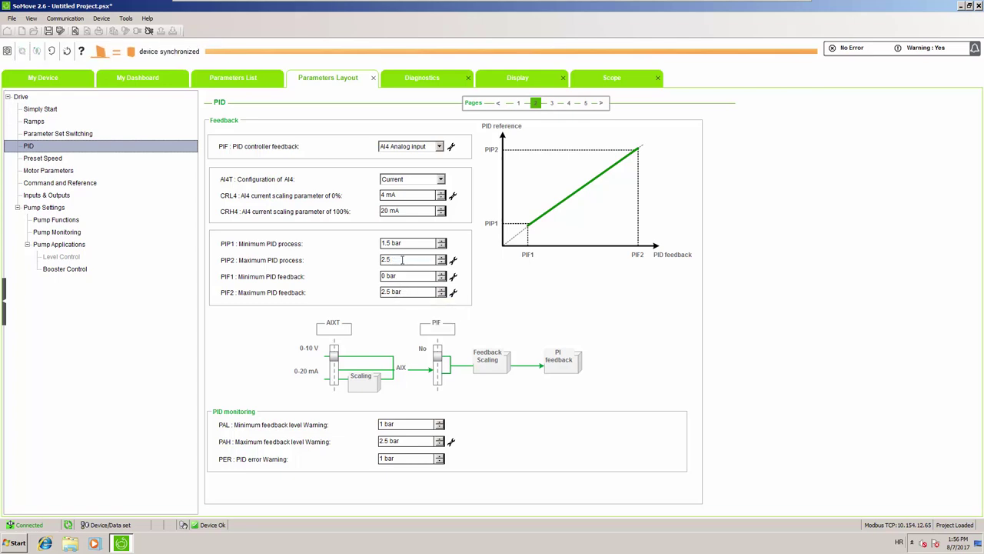
{"action": "key", "text": "BackSpace"}
{"action": "key", "text": "BackSpace"}
{"action": "left_click", "coordinate": [405, 242]}
{"action": "left_click_drag", "start_coordinate": [405, 243], "coordinate": [370, 246]}
{"action": "type", "text": "0.3"}
{"action": "key", "text": "Return"}
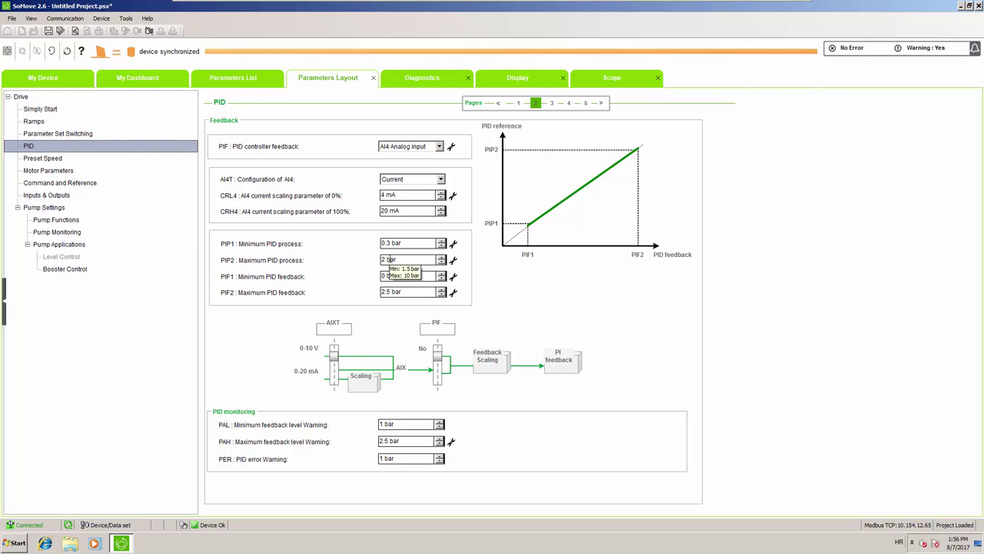
Step: Set the minimum feedback level warning (PAL) in the PID monitoring settings to 0 bar
{"action": "left_click", "coordinate": [404, 425]}
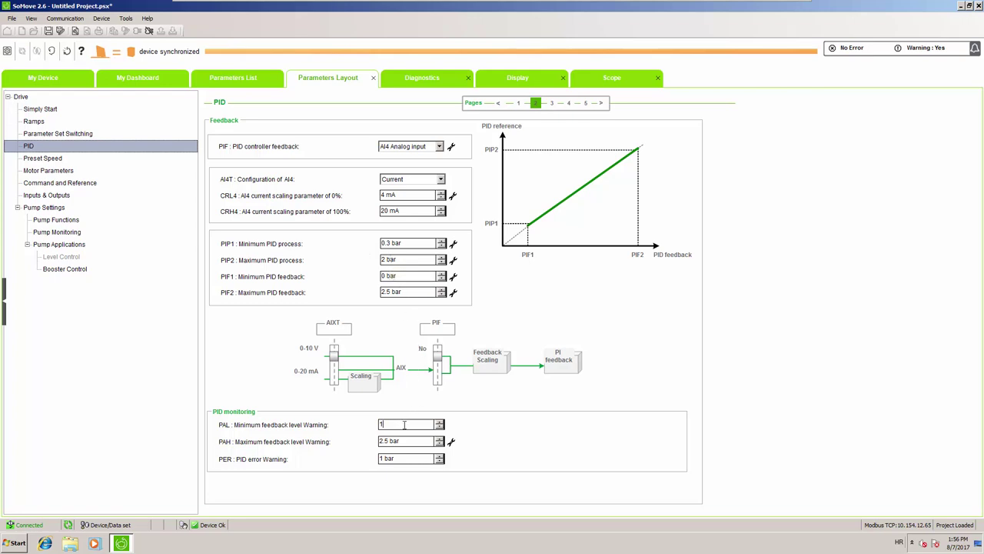
{"action": "left_click_drag", "start_coordinate": [403, 425], "coordinate": [379, 429]}
{"action": "type", "text": "0"}
{"action": "key", "text": "Return"}
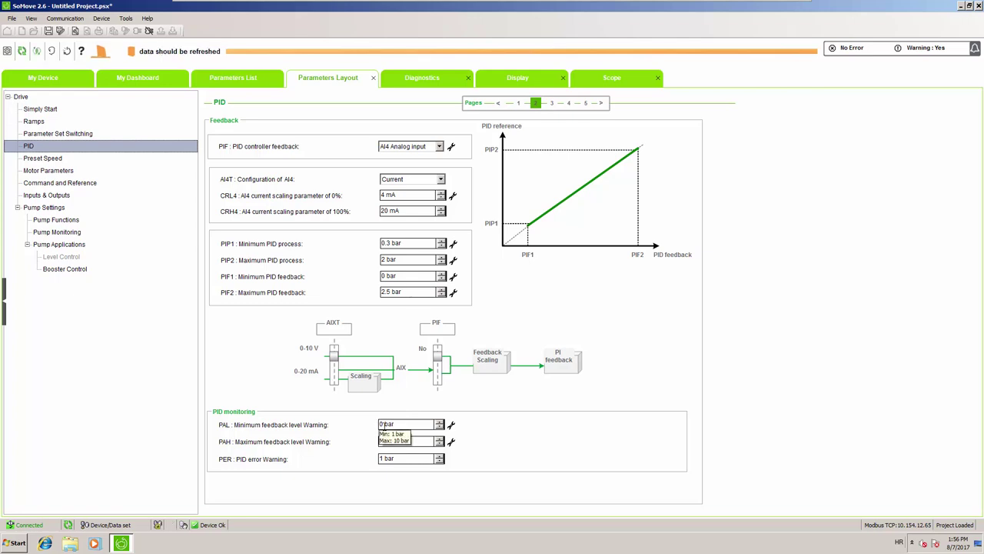
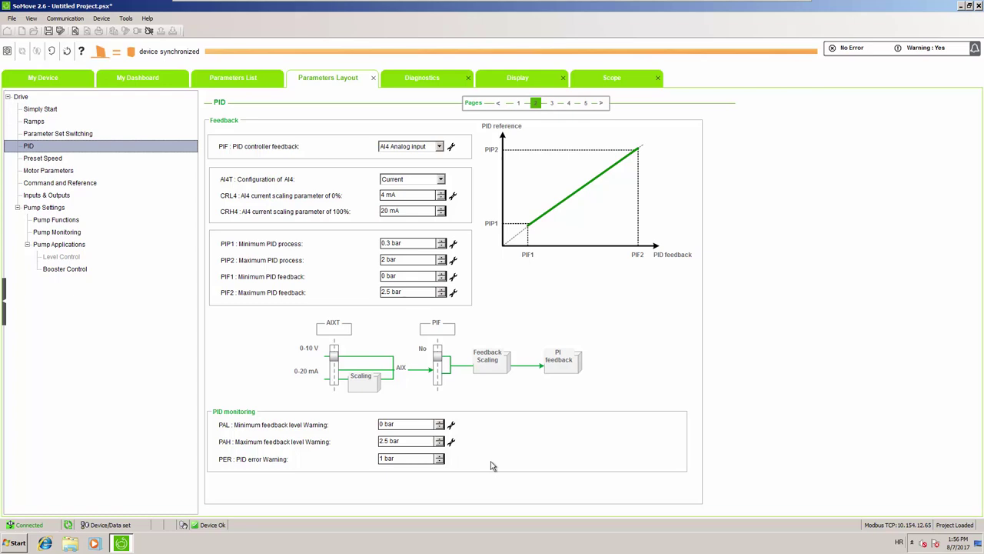
Step: Set the PID ramp (PRP) in the PID reference settings to 3 s
{"action": "left_click", "coordinate": [552, 106]}
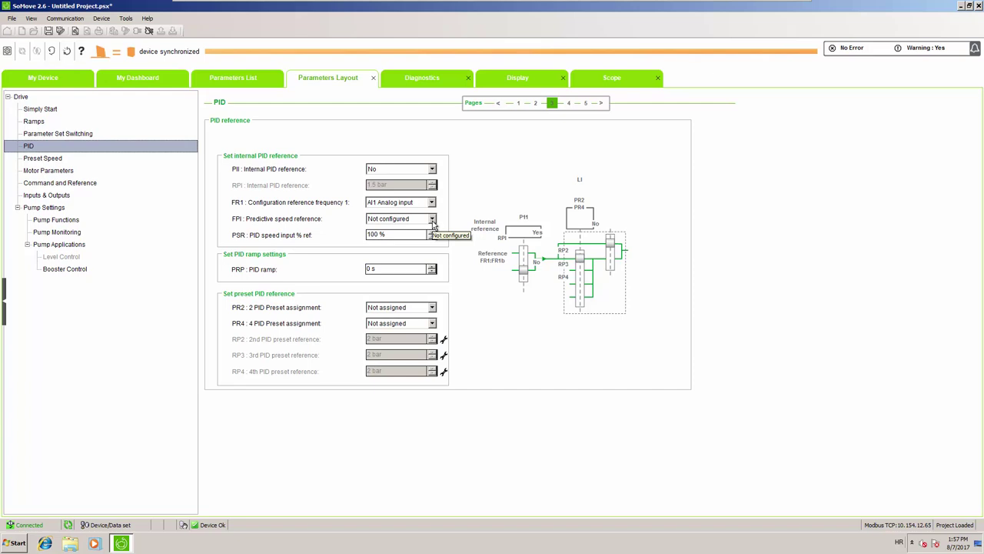
{"action": "left_click", "coordinate": [382, 270]}
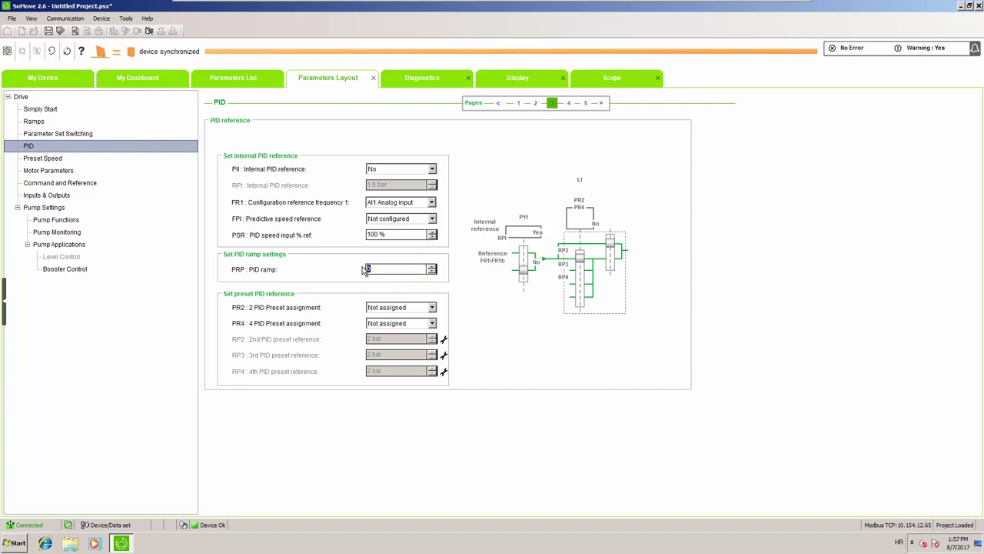
{"action": "type", "text": "3 s"}
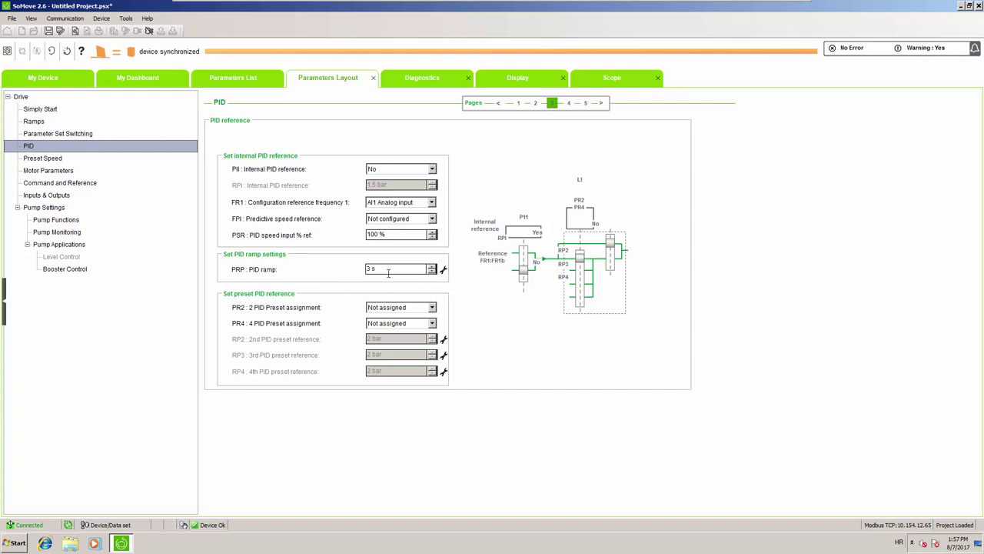
{"action": "key", "text": "Return"}
Step: Review the PID general diagram and set the PID start reference frequency (SFS) in start-up management to 25 Hz
{"action": "left_click", "coordinate": [520, 103]}
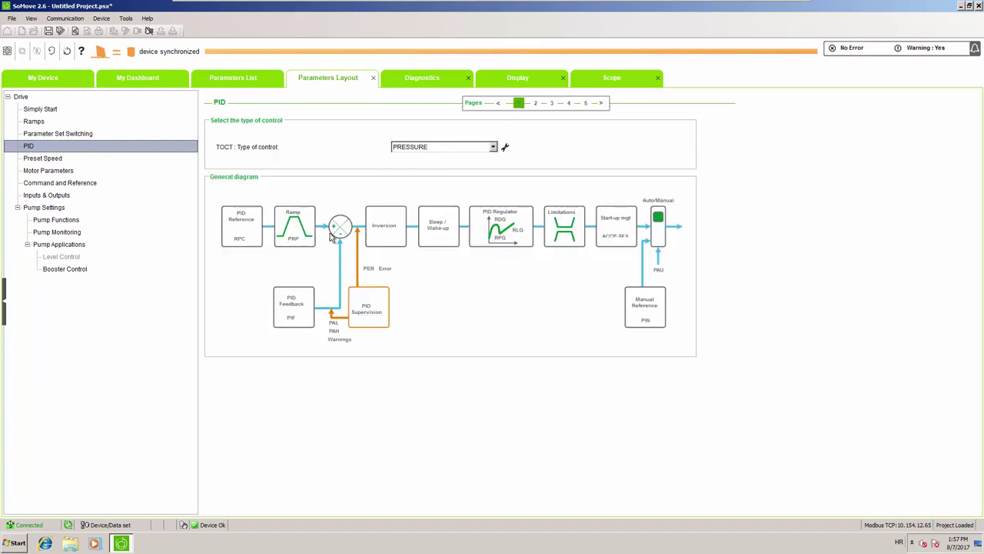
{"action": "left_click", "coordinate": [552, 103]}
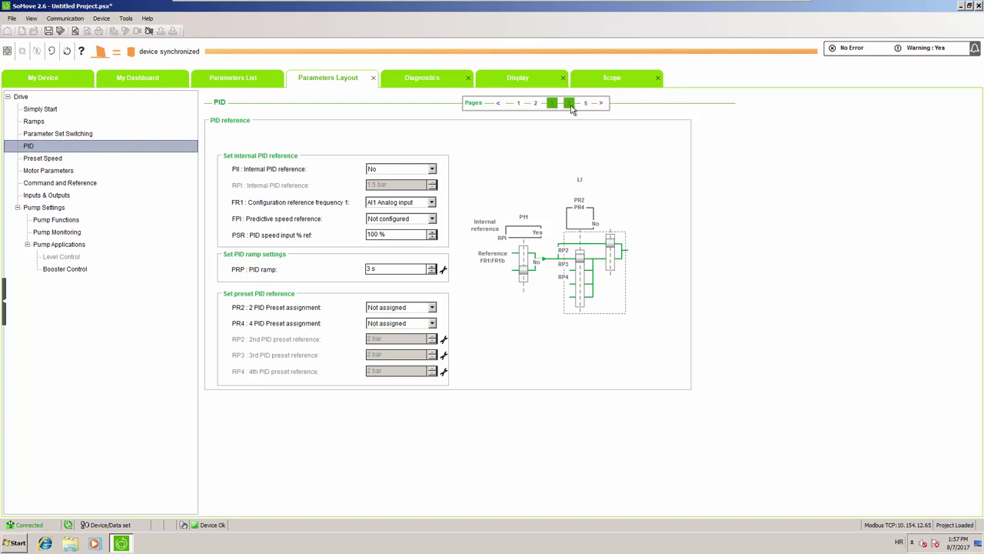
{"action": "left_click", "coordinate": [569, 104]}
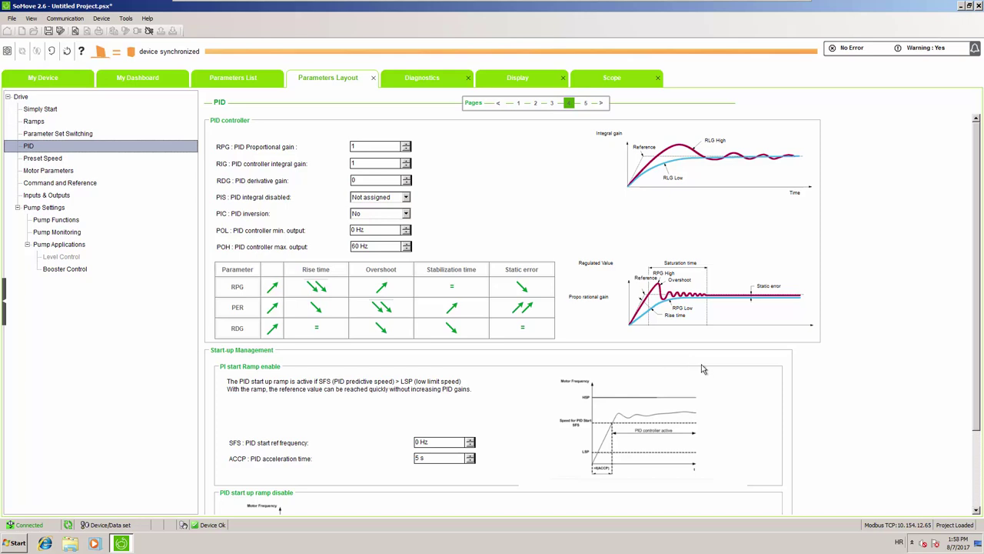
{"action": "left_click_drag", "start_coordinate": [978, 367], "coordinate": [980, 461]}
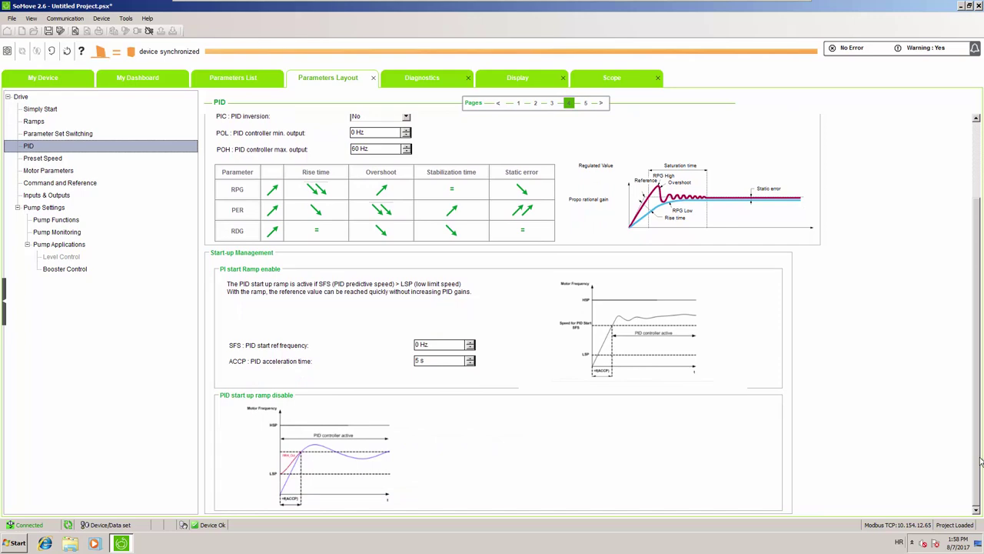
{"action": "mouse_move", "coordinate": [980, 461]}
{"action": "left_mouse_down"}
{"action": "mouse_move", "coordinate": [979, 428]}
{"action": "mouse_move", "coordinate": [980, 446]}
{"action": "left_mouse_up"}
{"action": "left_click", "coordinate": [430, 344]}
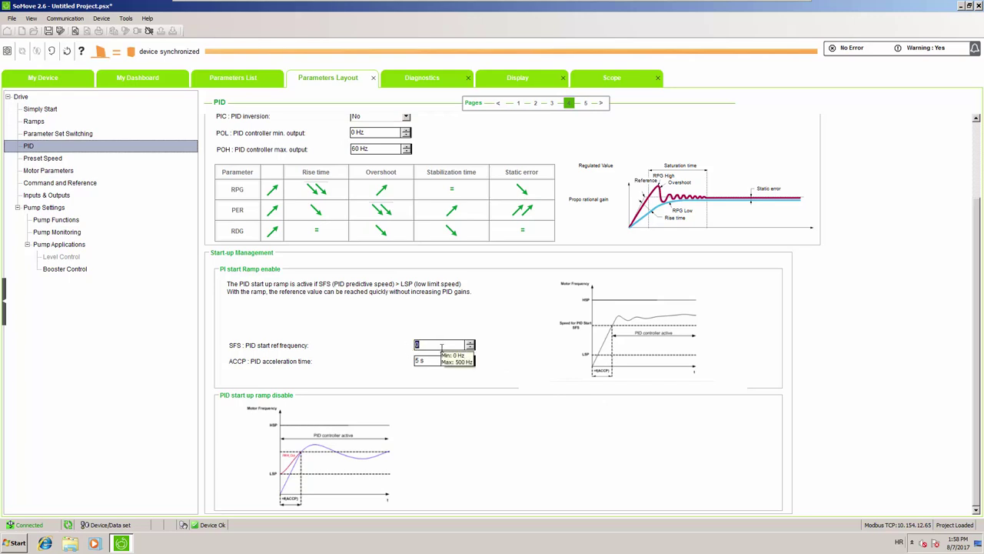
{"action": "type", "text": "25"}
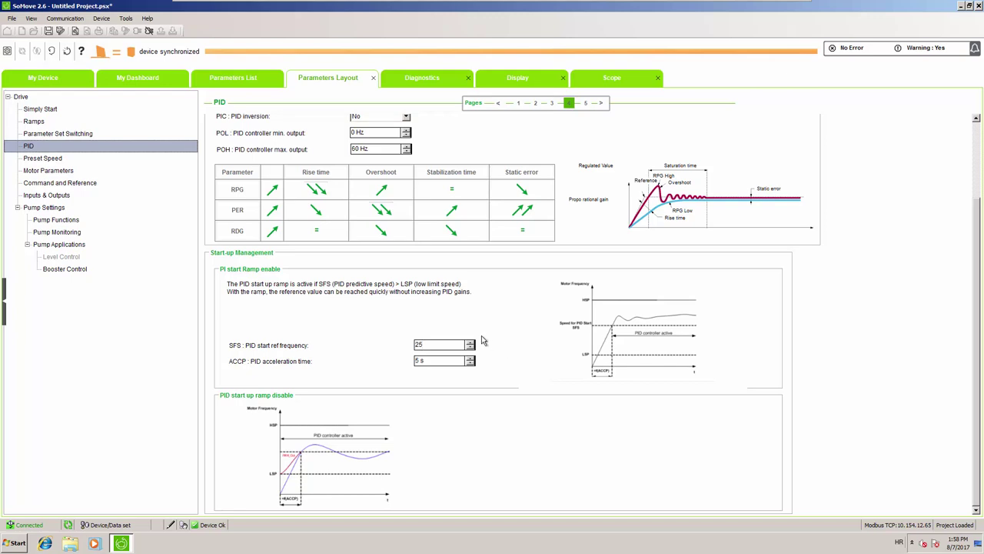
{"action": "key", "text": "Return"}
Step: Assign Digital Input 5 to the PID Auto/Manual select input and AI3 Analog input to the manual PID reference
{"action": "left_click", "coordinate": [586, 103]}
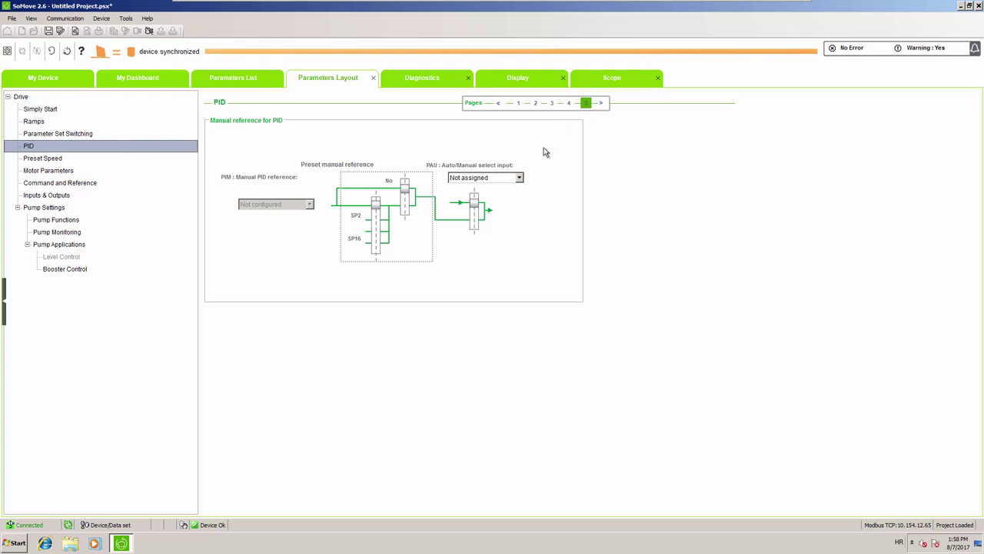
{"action": "left_click", "coordinate": [519, 178]}
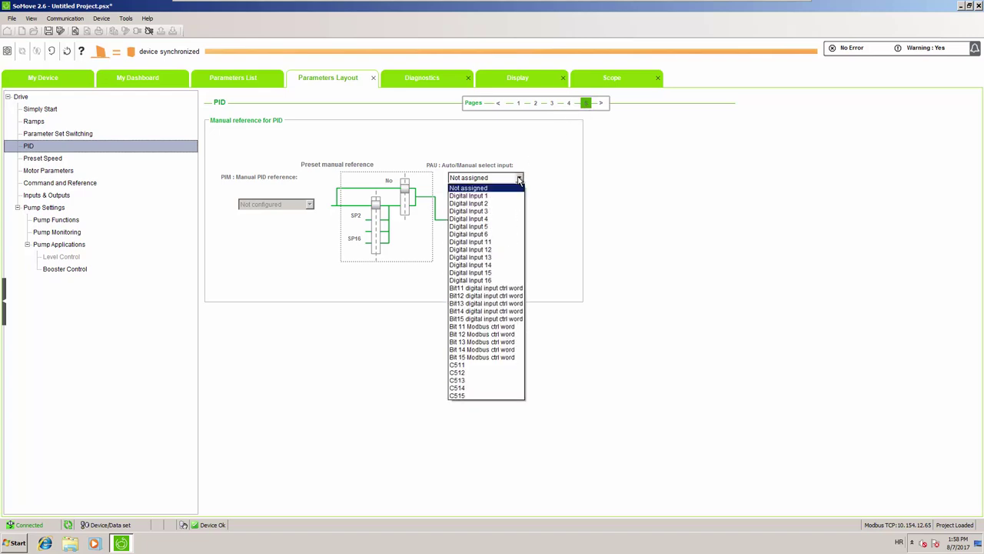
{"action": "left_click", "coordinate": [512, 226]}
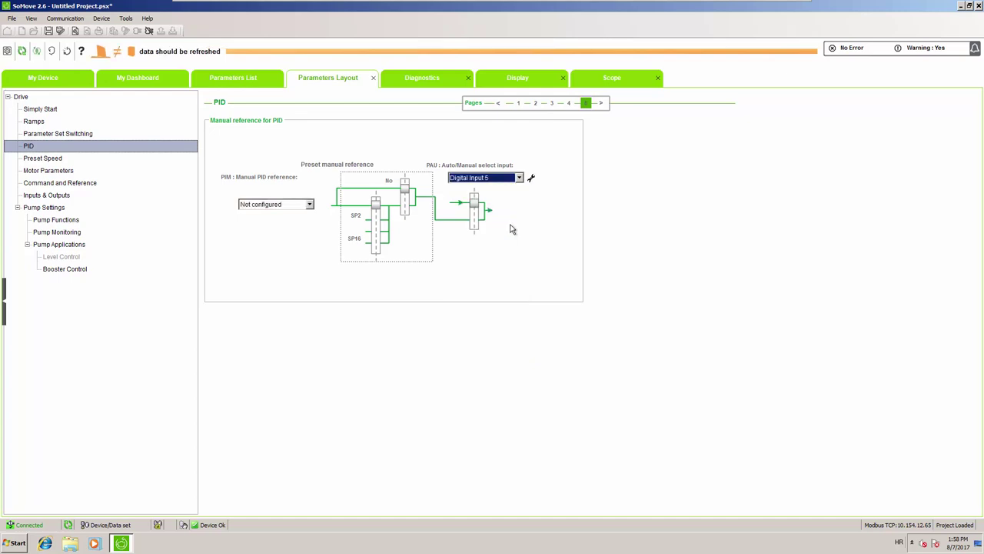
{"action": "left_click", "coordinate": [309, 205]}
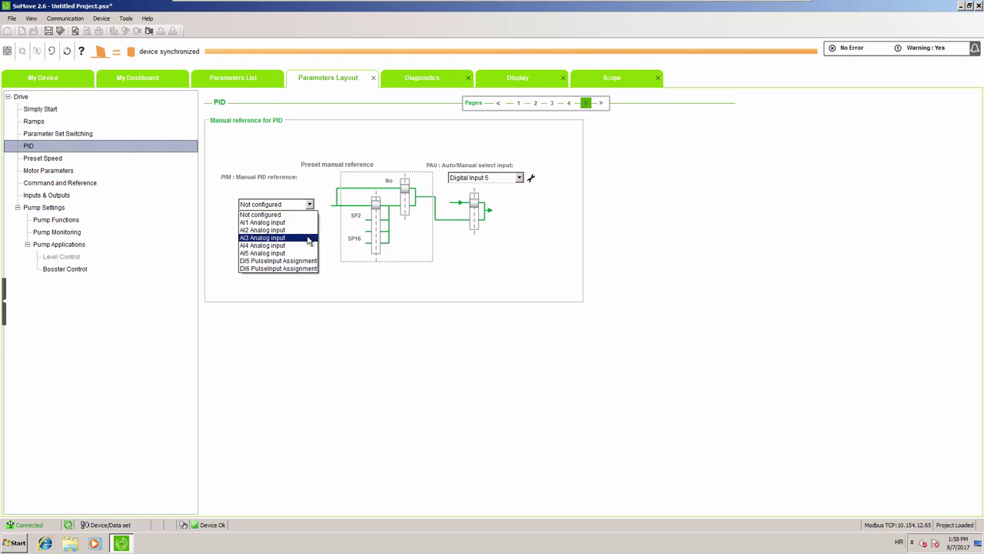
{"action": "left_click", "coordinate": [306, 237]}
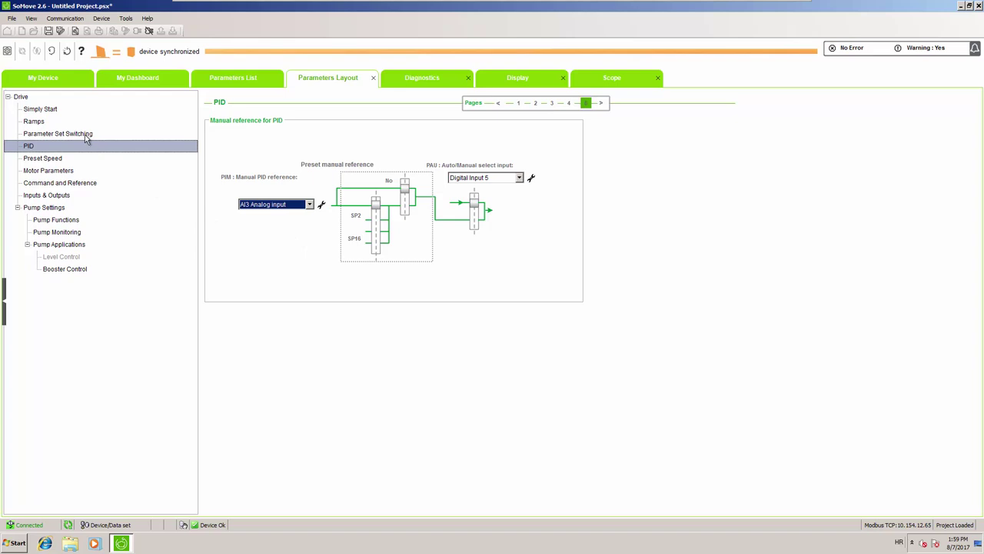
Step: Set the high speed (HSP) to 55 Hz and the low speed (LSP) to 25 Hz in the Simply Start speed limits
{"action": "left_click", "coordinate": [53, 112]}
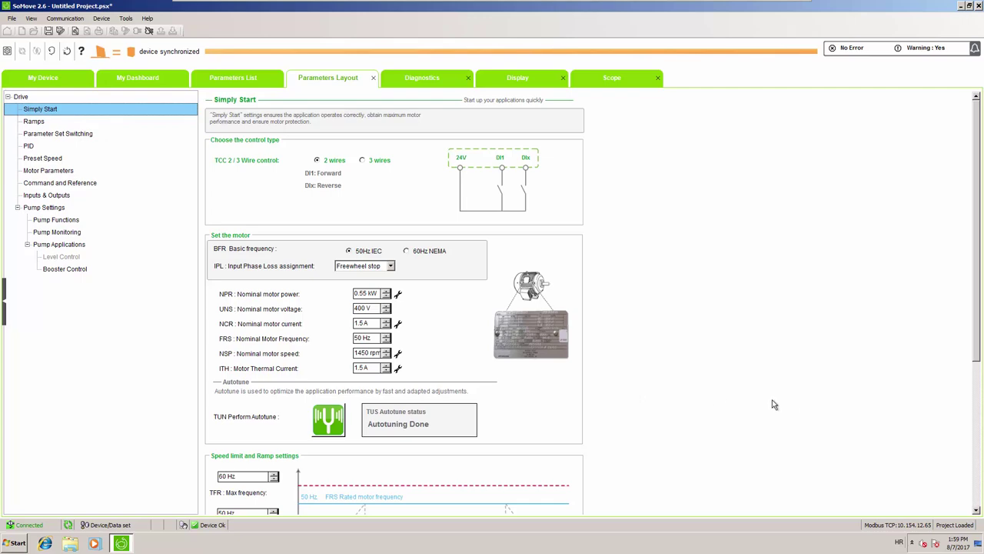
{"action": "left_click_drag", "start_coordinate": [975, 343], "coordinate": [980, 500]}
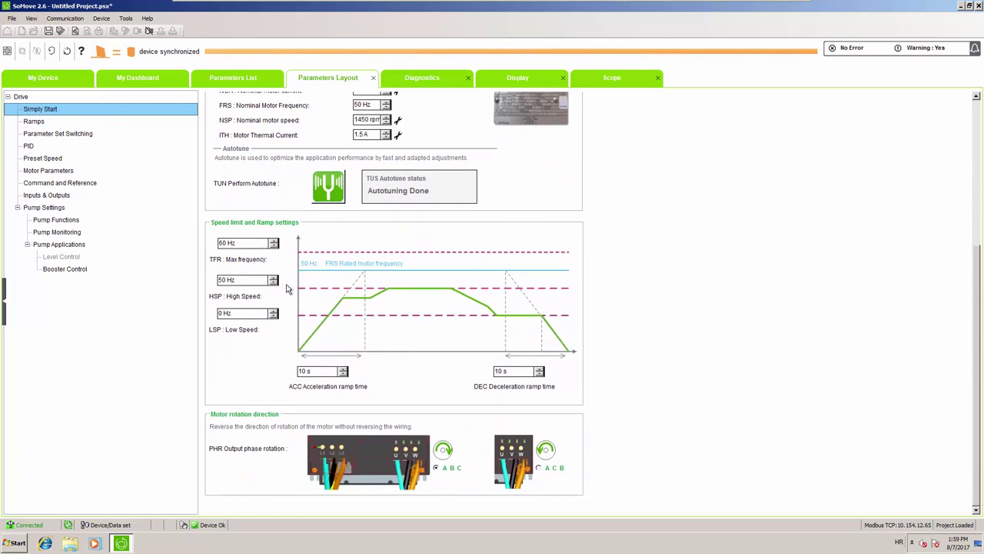
{"action": "left_click", "coordinate": [235, 279]}
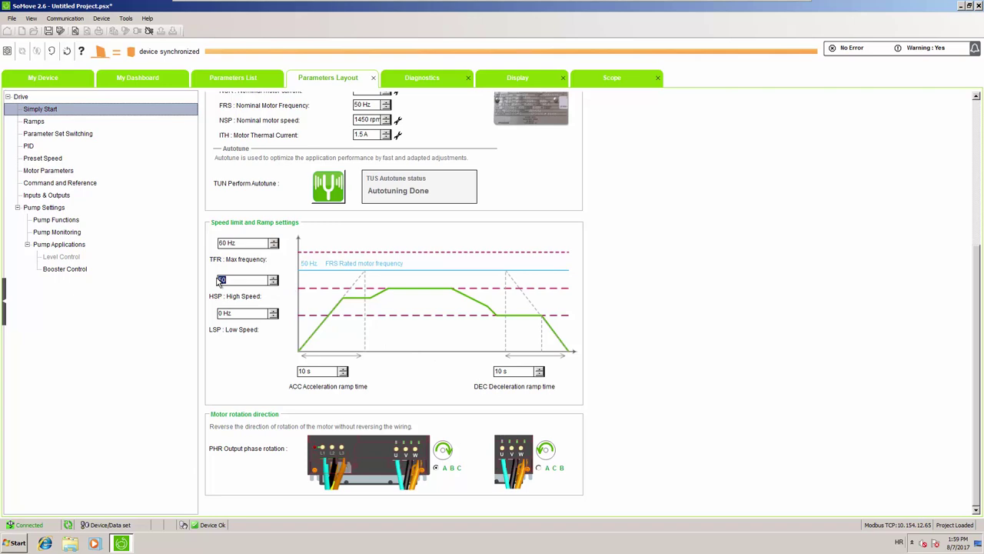
{"action": "type", "text": "55"}
{"action": "key", "text": "Return"}
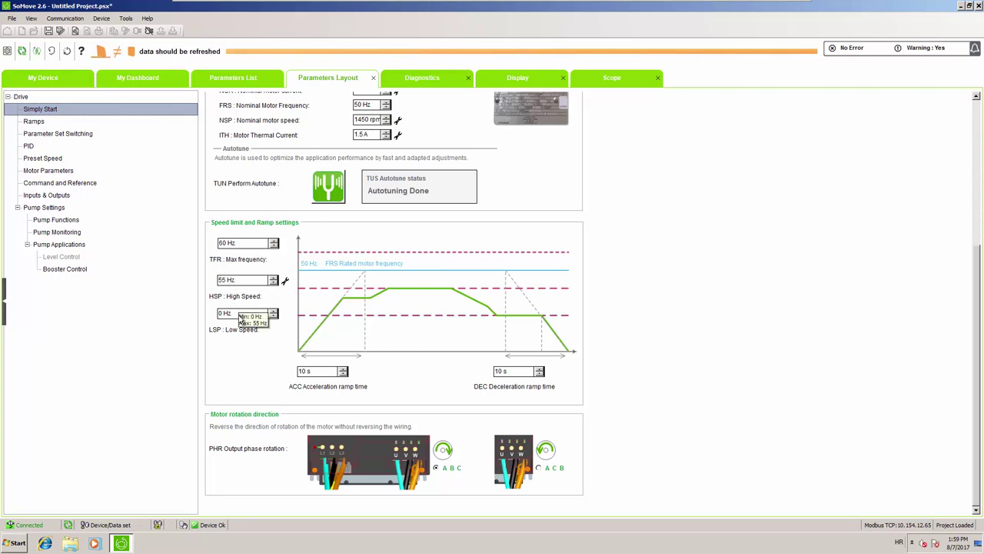
{"action": "left_click", "coordinate": [221, 314]}
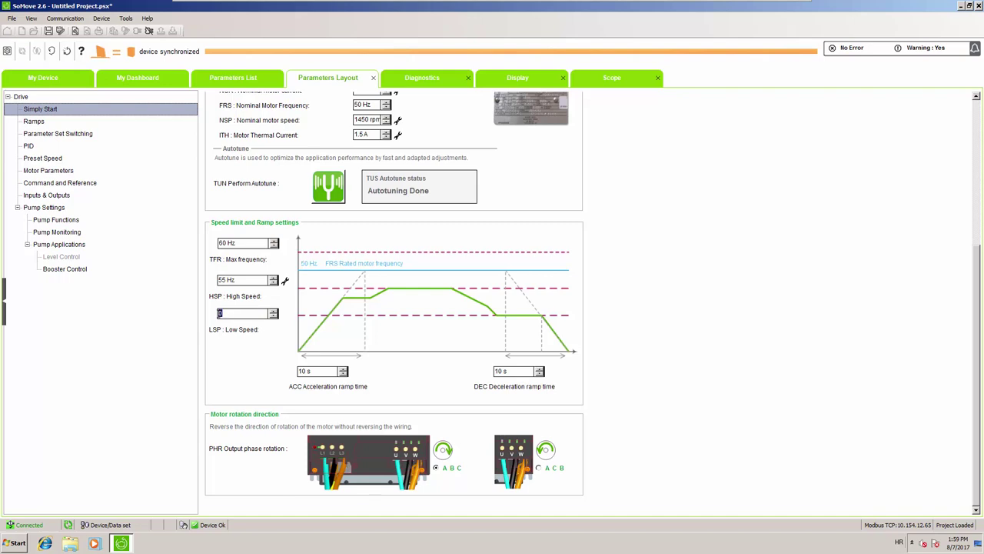
{"action": "type", "text": "25"}
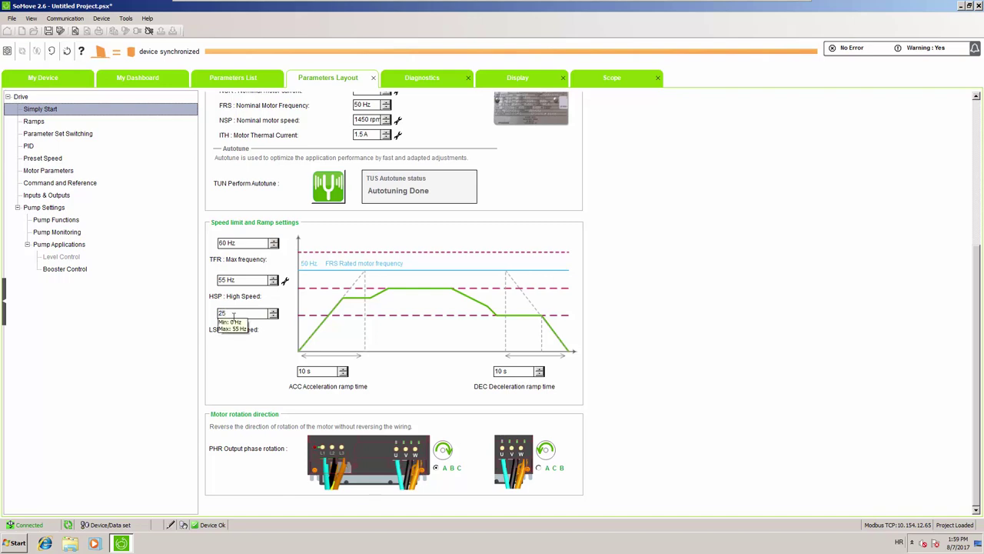
{"action": "key", "text": "Return"}
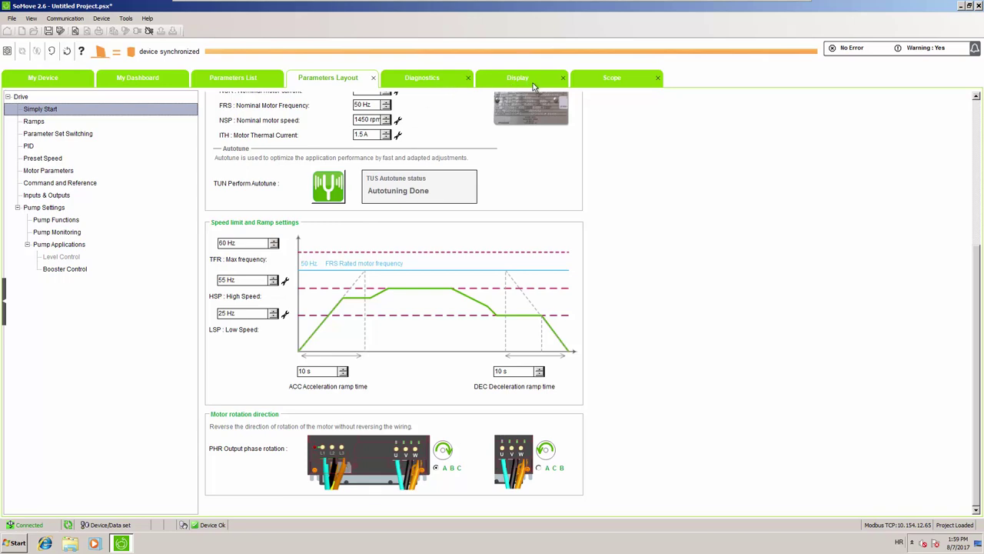
Step: Open the Scope and switch its scope type from Fast Scope to the other available type
{"action": "left_click", "coordinate": [616, 81]}
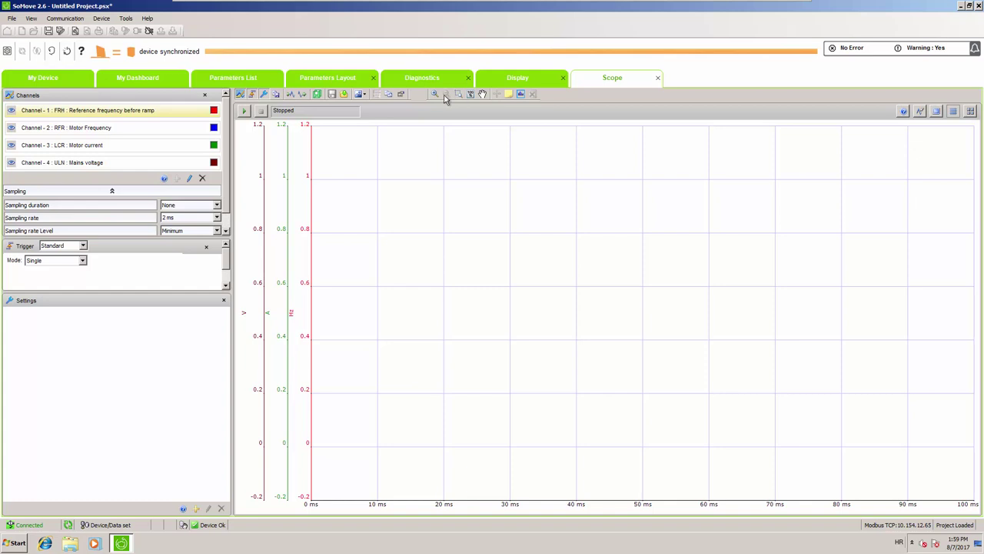
{"action": "left_click", "coordinate": [366, 95]}
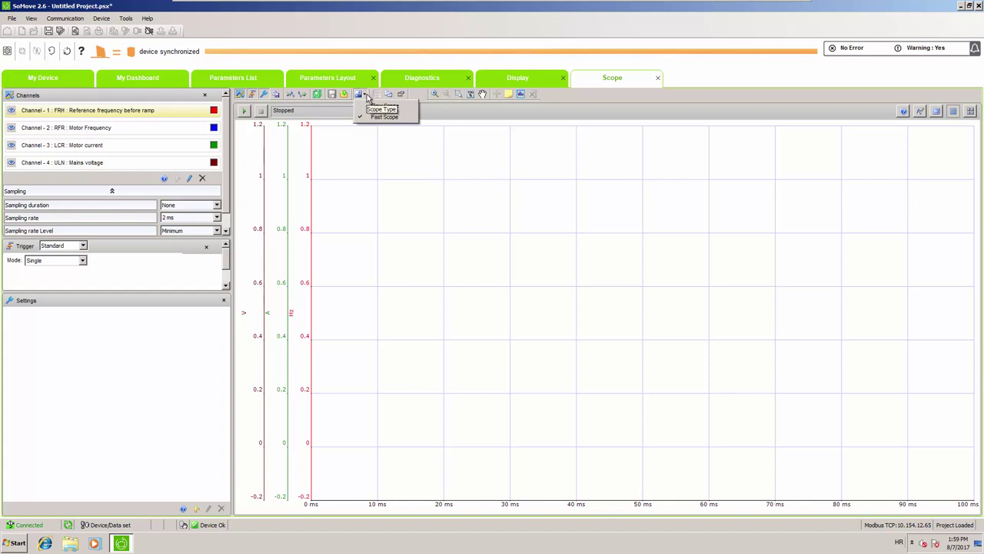
{"action": "left_click", "coordinate": [377, 109]}
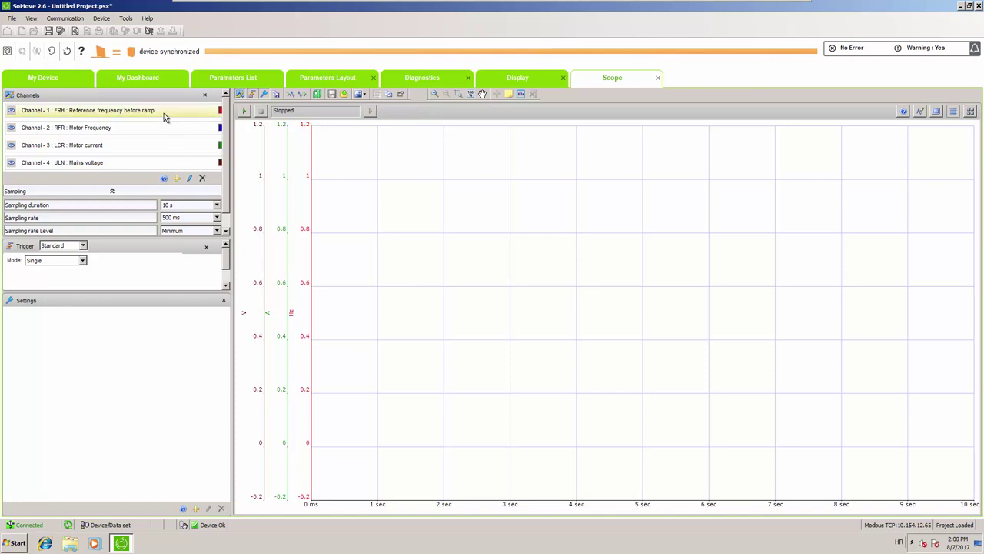
Step: Remove all four default channels from the scope: reference frequency, motor frequency, motor current and mains voltage
{"action": "left_click", "coordinate": [203, 178]}
{"action": "left_click", "coordinate": [210, 160]}
{"action": "left_click", "coordinate": [210, 161]}
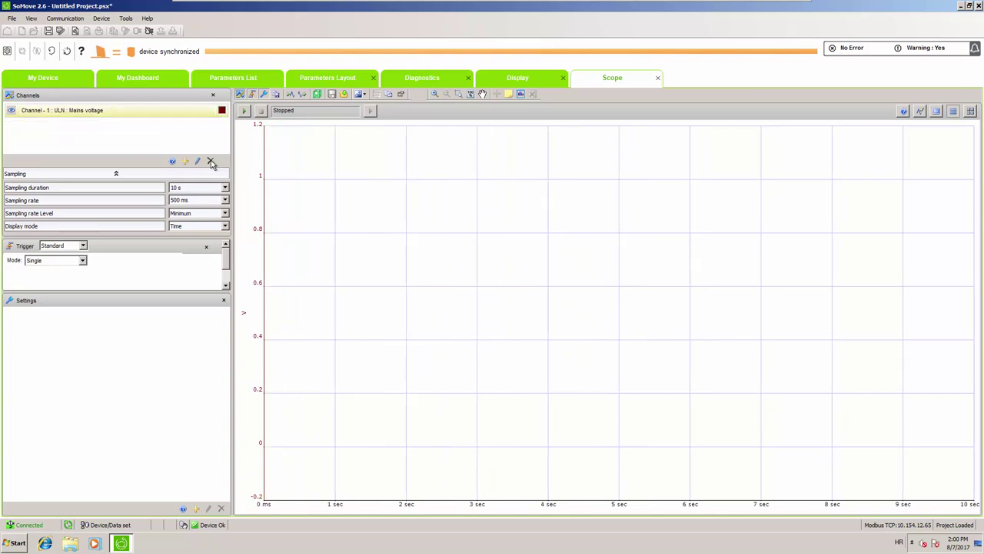
{"action": "left_click", "coordinate": [211, 161]}
Step: Set the scope's sampling rate to 1 s and sampling duration to 30 min, and collapse the sampling settings
{"action": "left_click", "coordinate": [224, 200]}
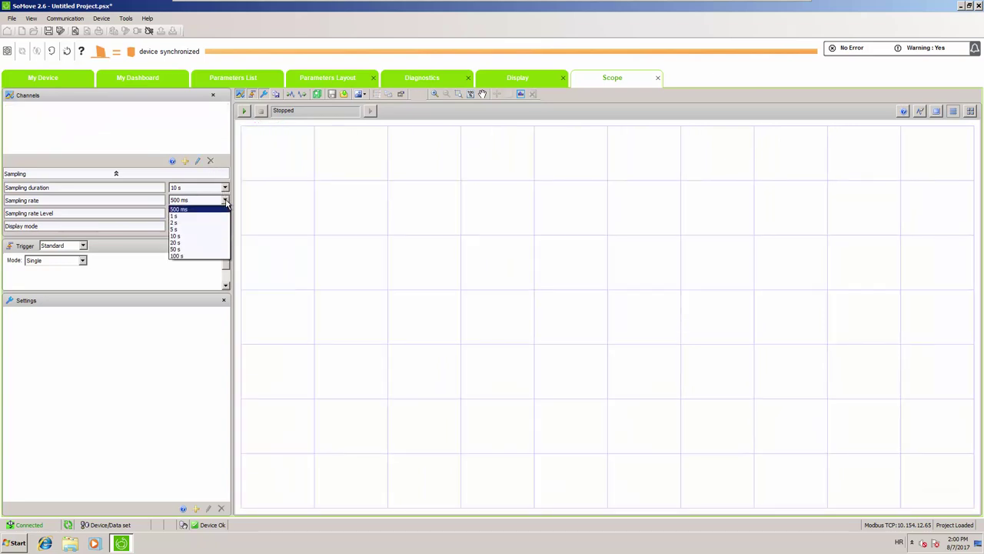
{"action": "left_click", "coordinate": [222, 216]}
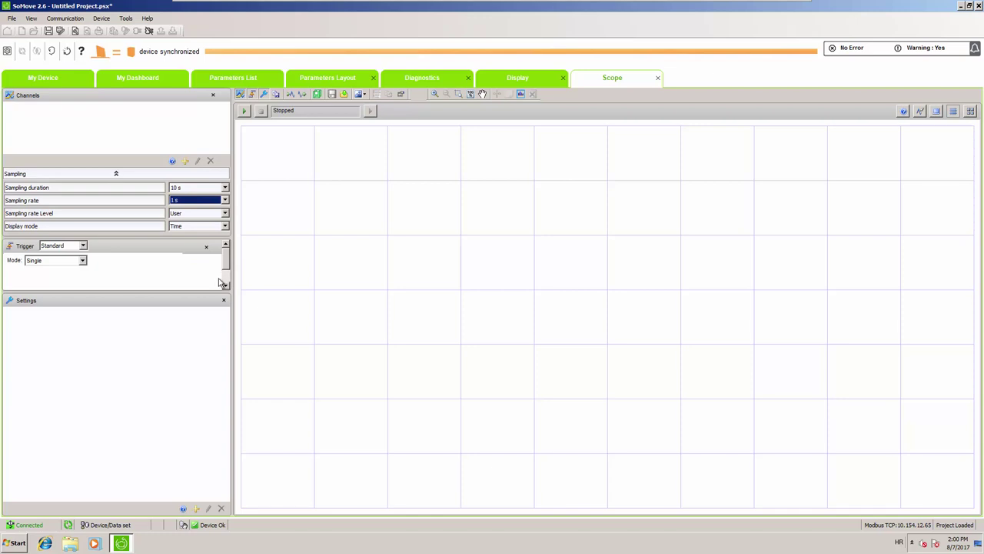
{"action": "left_click_drag", "start_coordinate": [214, 294], "coordinate": [205, 428]}
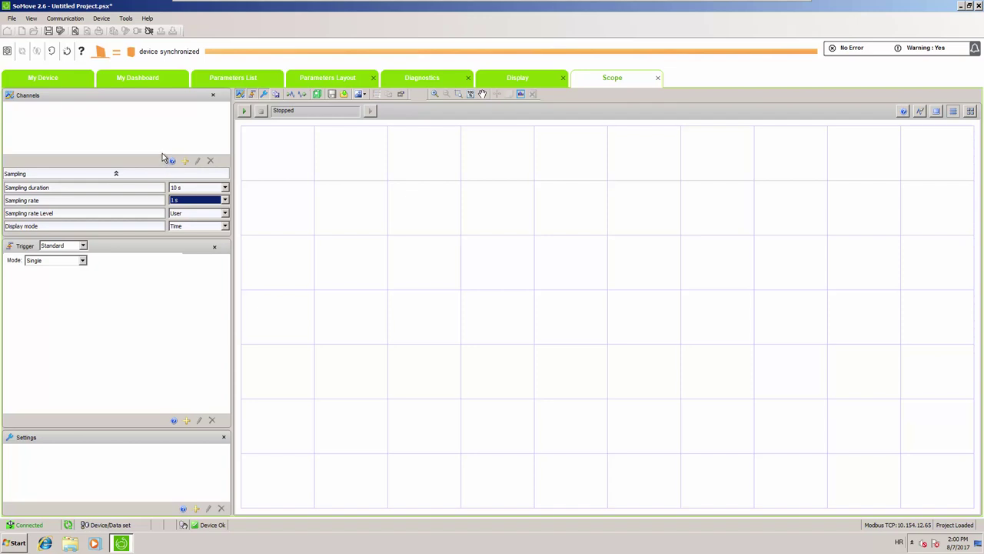
{"action": "left_click", "coordinate": [224, 188]}
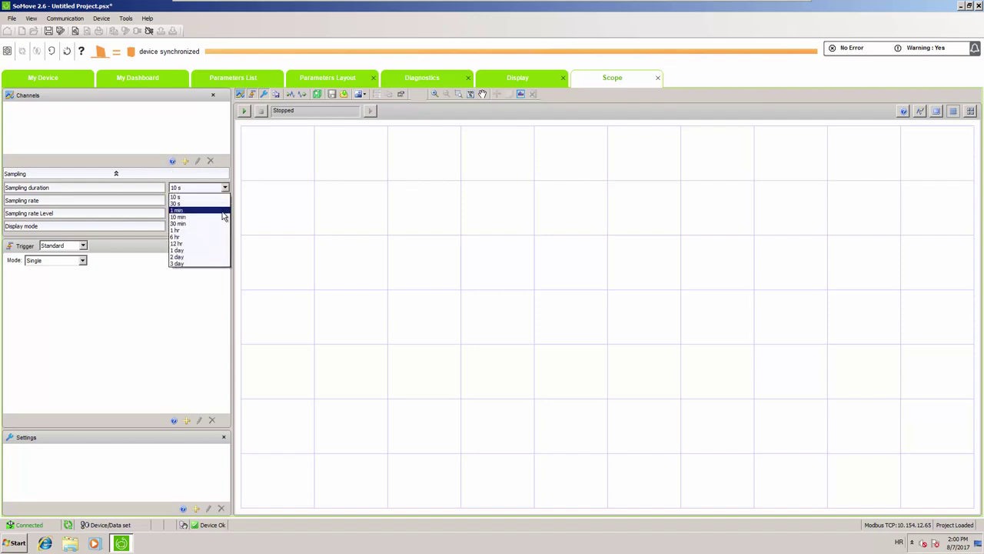
{"action": "left_click", "coordinate": [220, 223]}
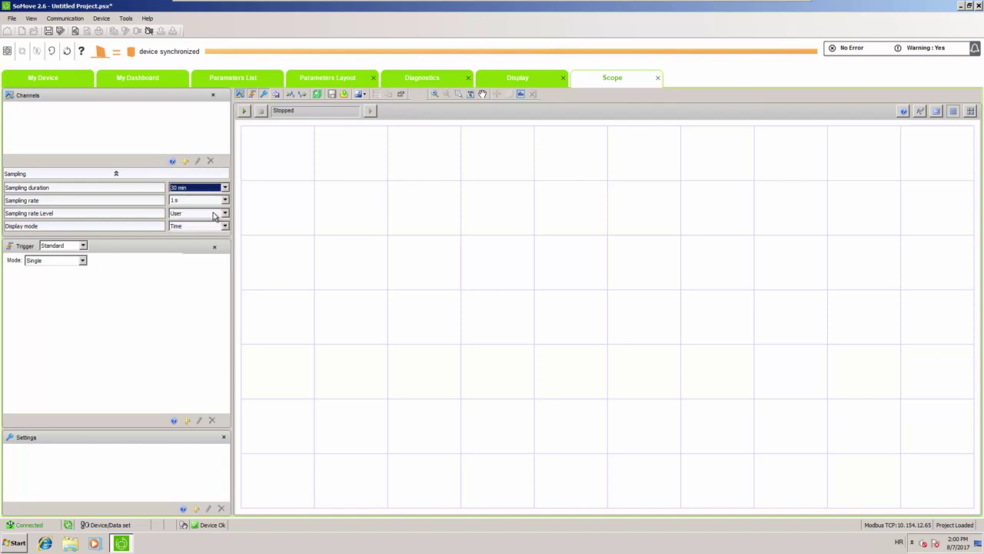
{"action": "left_click_drag", "start_coordinate": [149, 238], "coordinate": [146, 299]}
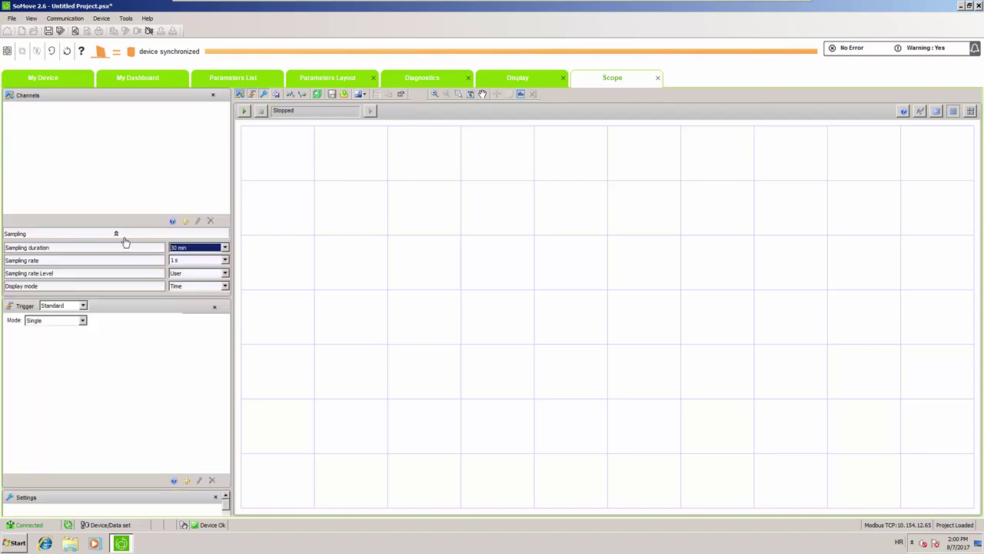
{"action": "left_click", "coordinate": [118, 240]}
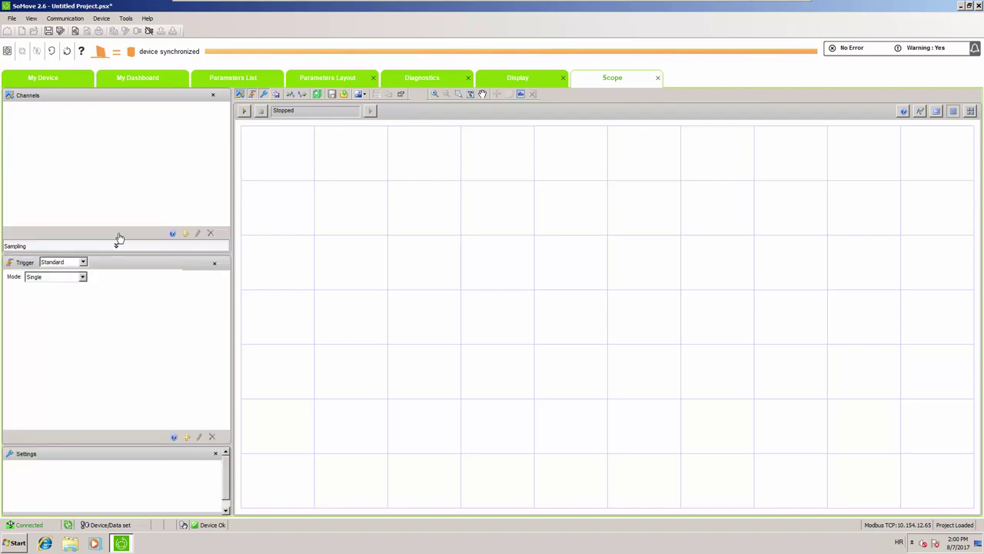
Step: Search the scope parameters for "pressure" and add PS2V Outlet Pressure as a channel
{"action": "left_click", "coordinate": [186, 233]}
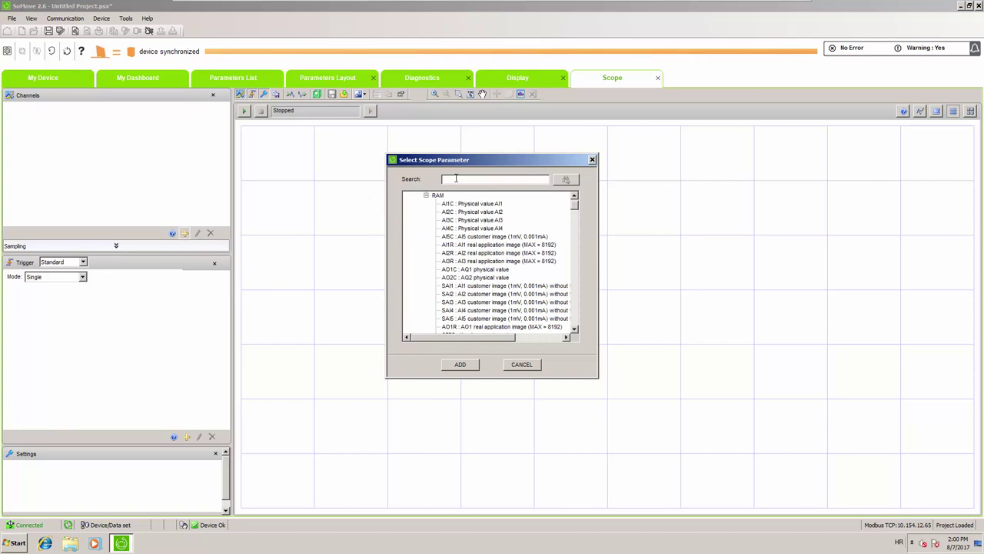
{"action": "type", "text": "pressure"}
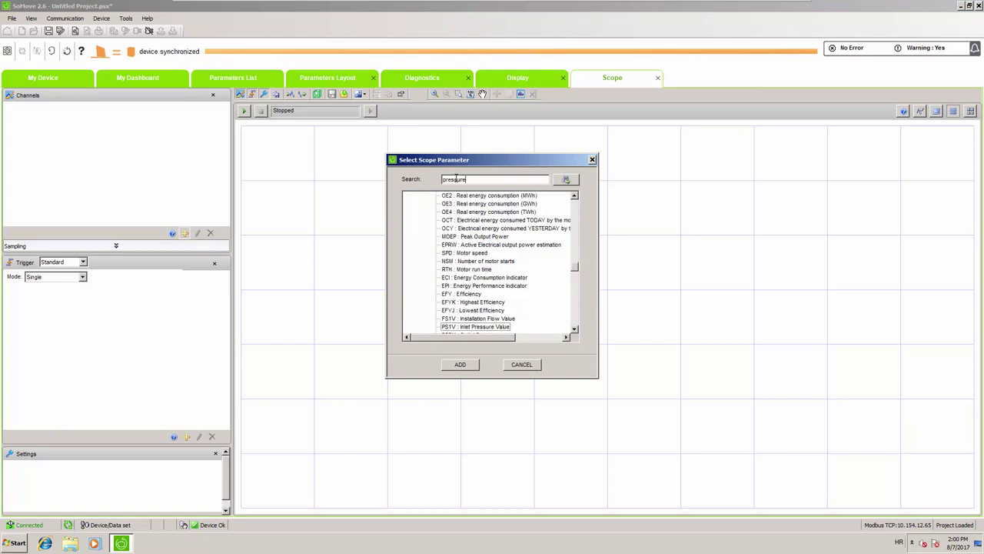
{"action": "left_click", "coordinate": [574, 329]}
{"action": "left_click", "coordinate": [574, 328]}
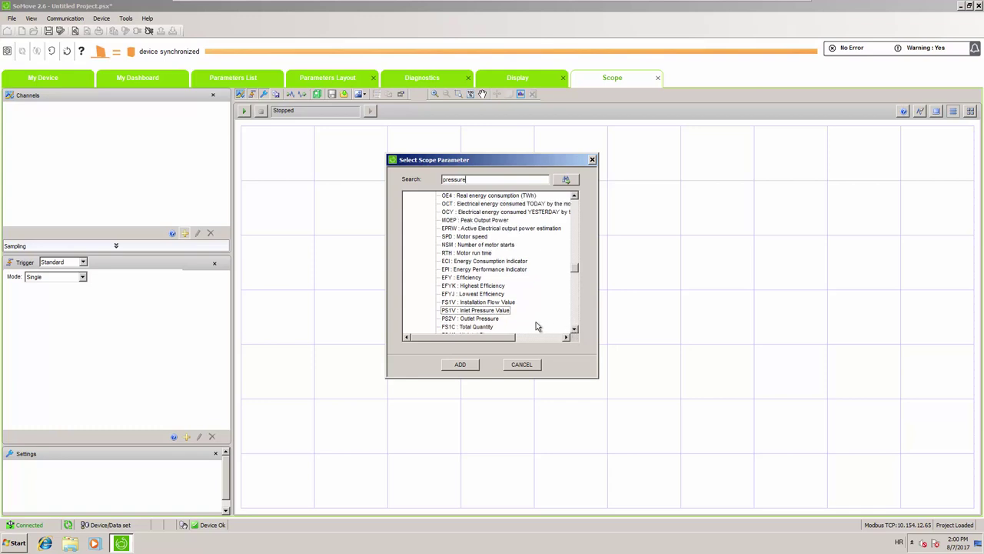
{"action": "left_click", "coordinate": [486, 319]}
{"action": "left_click", "coordinate": [467, 365]}
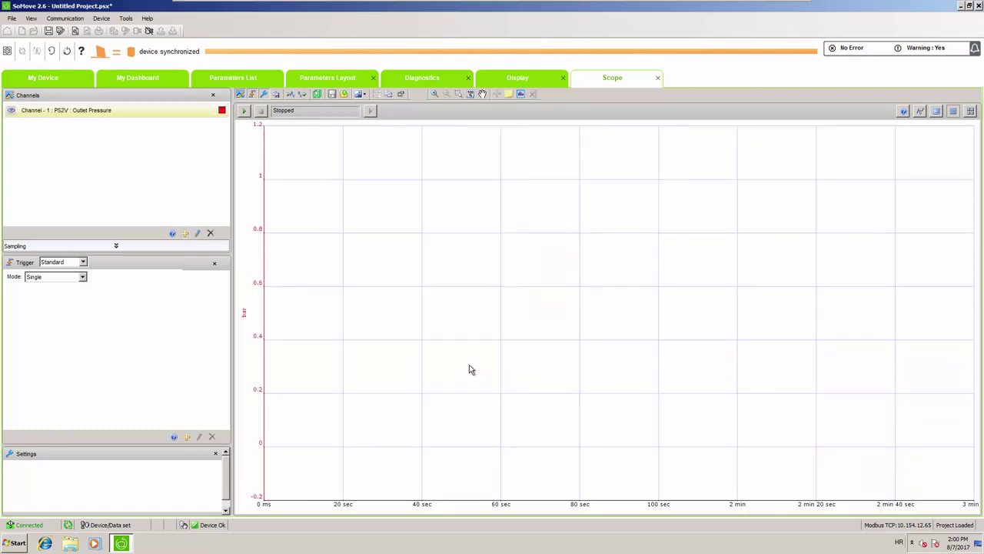
Step: Search the scope parameters for "flow" and add FS1V Installation Flow Value as a channel
{"action": "left_click", "coordinate": [184, 233]}
{"action": "left_click", "coordinate": [482, 180]}
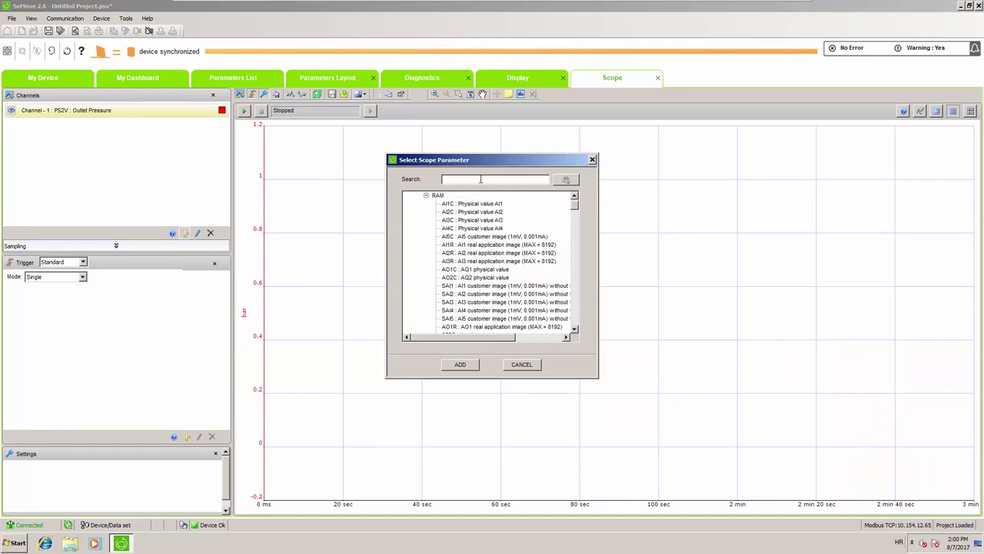
{"action": "key", "text": "Return"}
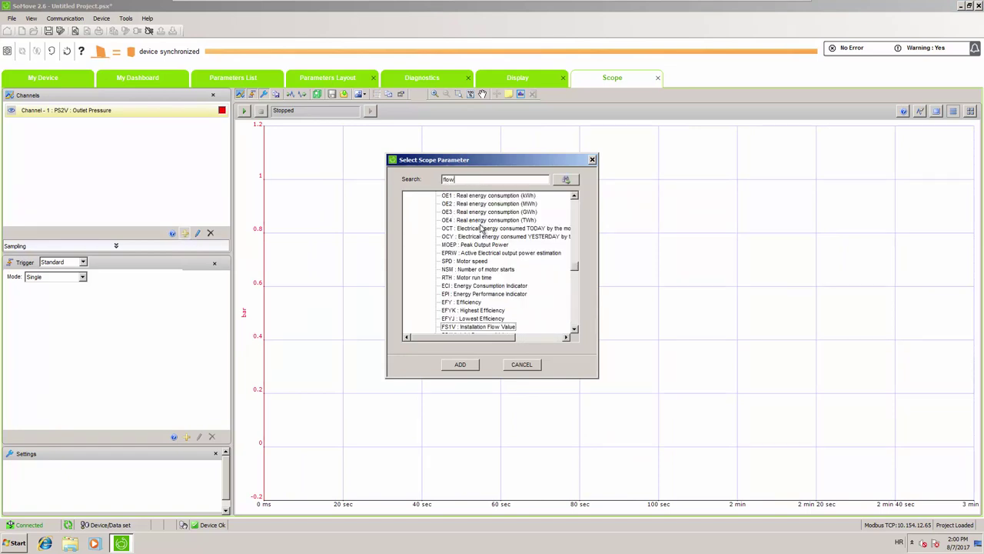
{"action": "left_click", "coordinate": [495, 327]}
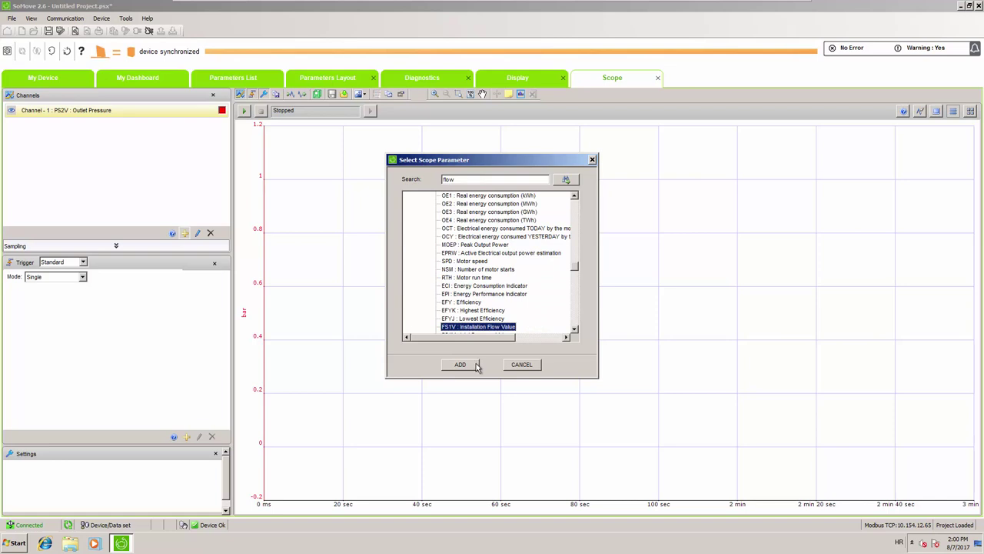
{"action": "left_click", "coordinate": [476, 364]}
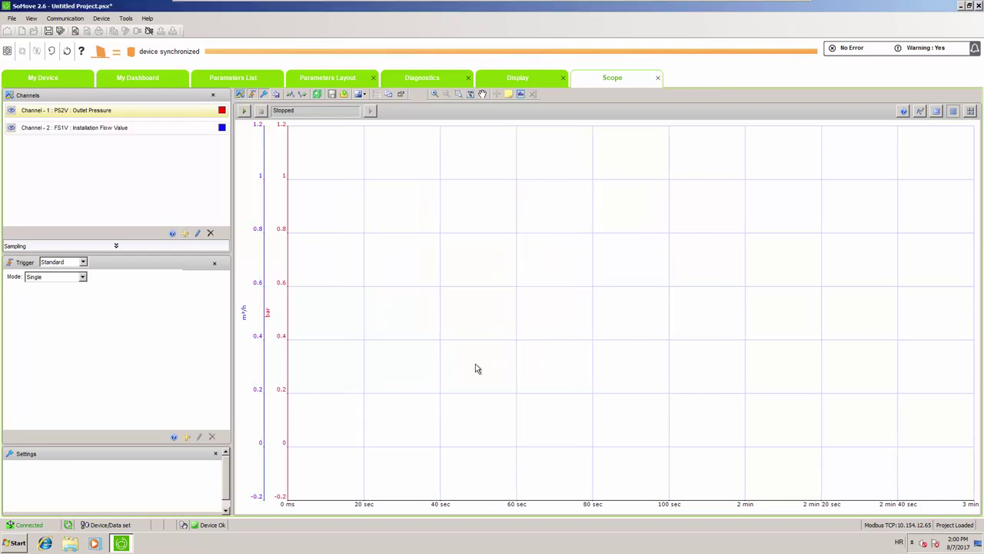
Step: Search the scope parameters for "speed" and add SPD Motor speed as a channel
{"action": "left_click", "coordinate": [184, 232]}
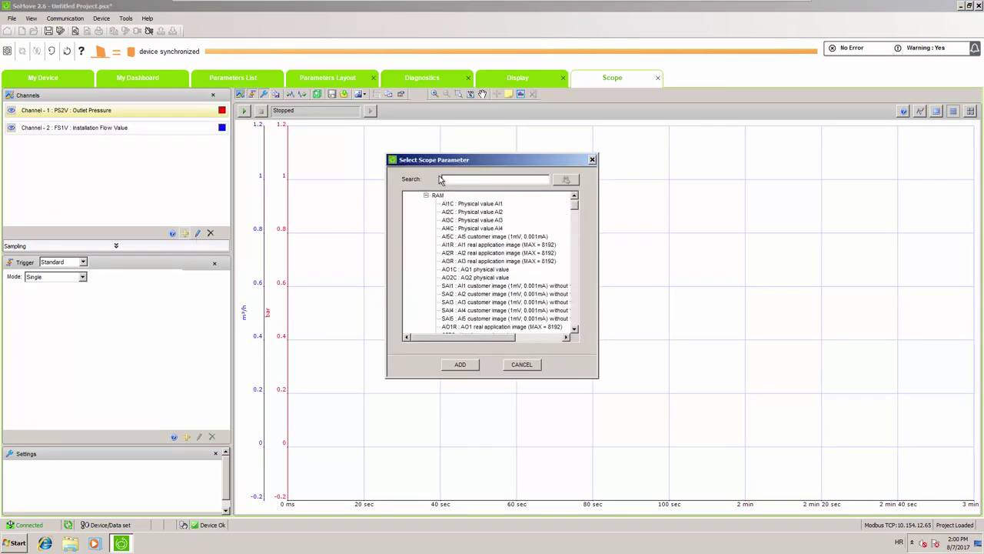
{"action": "type", "text": "speed"}
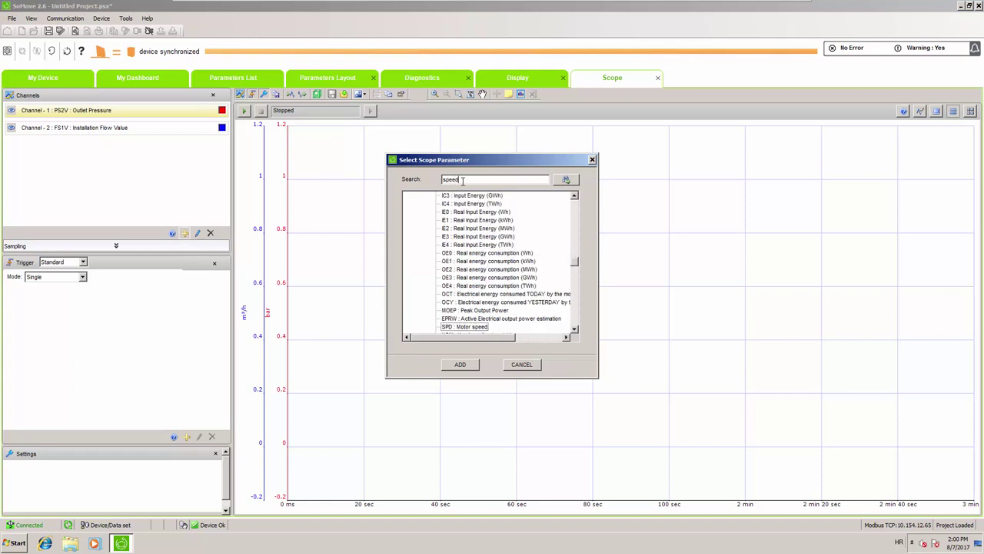
{"action": "left_click", "coordinate": [461, 327]}
{"action": "left_click", "coordinate": [575, 332]}
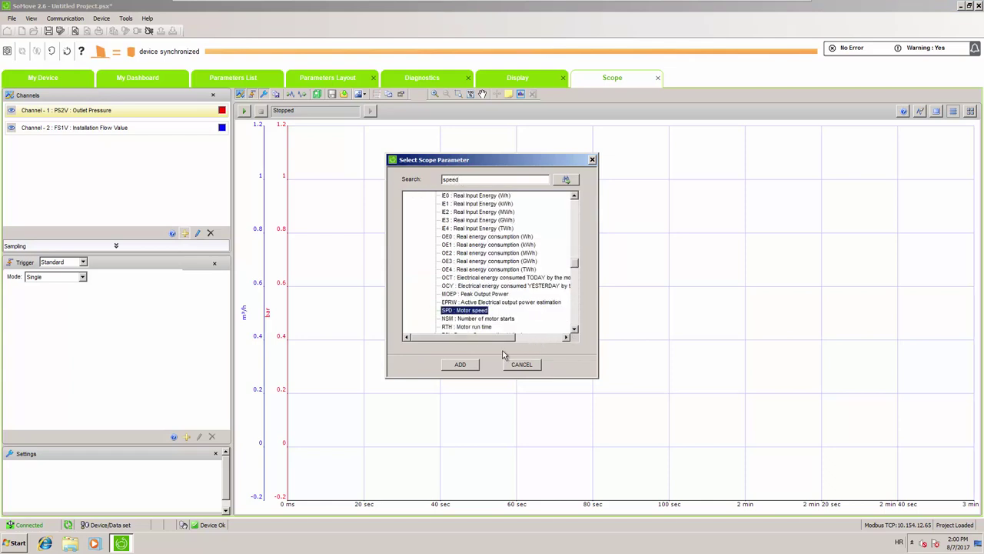
{"action": "left_click", "coordinate": [460, 364]}
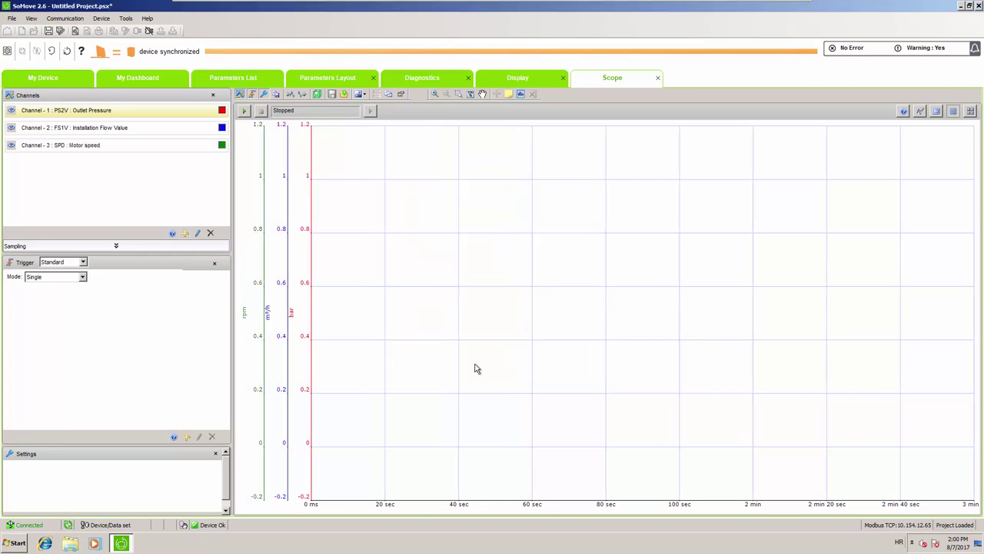
Step: Search the scope parameters for "power" and add OPR Motor power as a channel
{"action": "left_click", "coordinate": [186, 233]}
{"action": "type", "text": "power"}
{"action": "key", "text": "Return"}
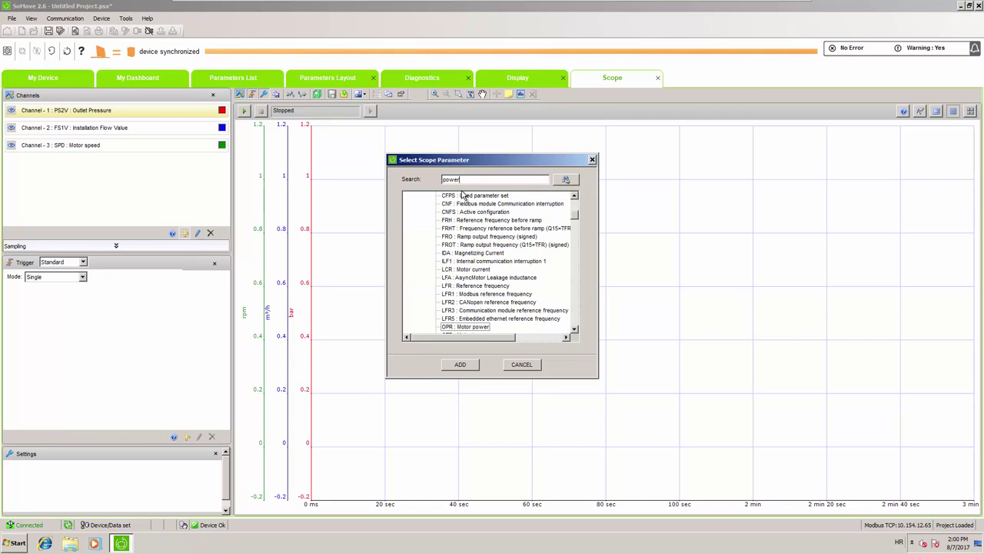
{"action": "left_click", "coordinate": [475, 327]}
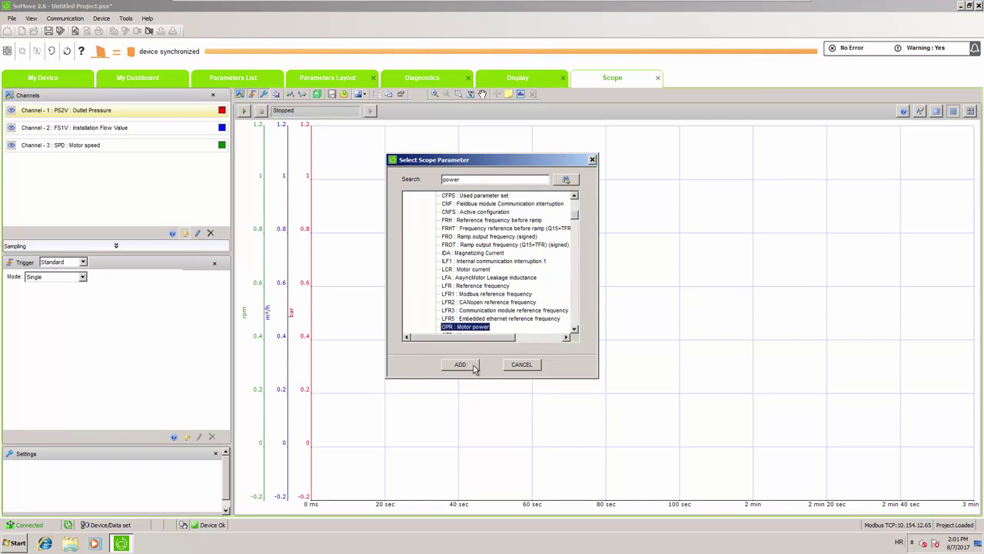
{"action": "left_click", "coordinate": [460, 365]}
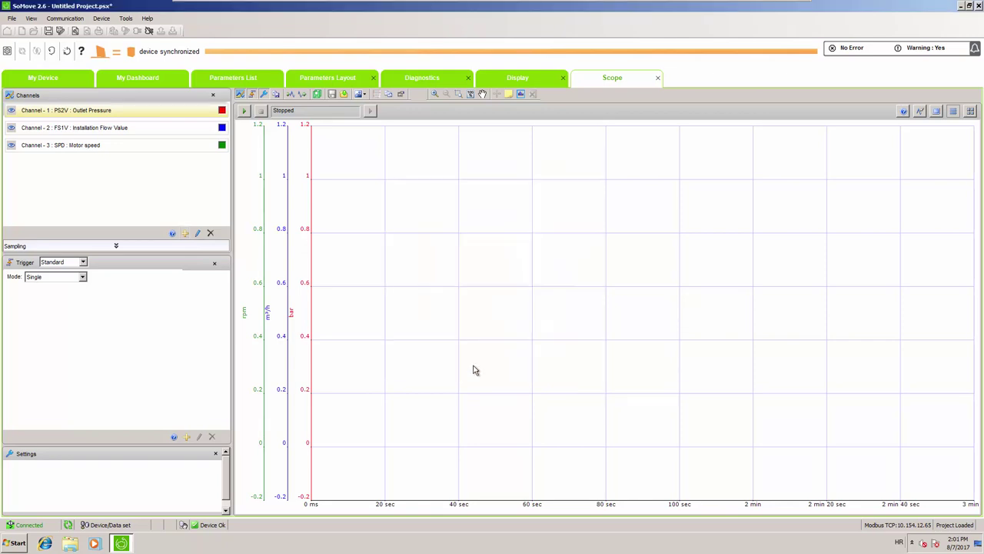
Step: Search the scope parameters for "pid" and add RPC PID reference as a channel
{"action": "left_click", "coordinate": [186, 234]}
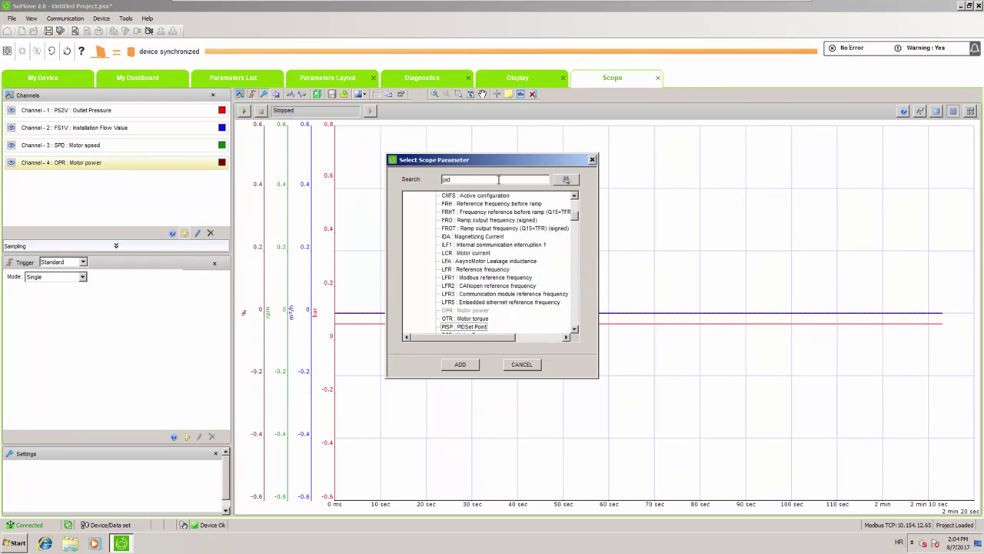
{"action": "key", "text": "Return"}
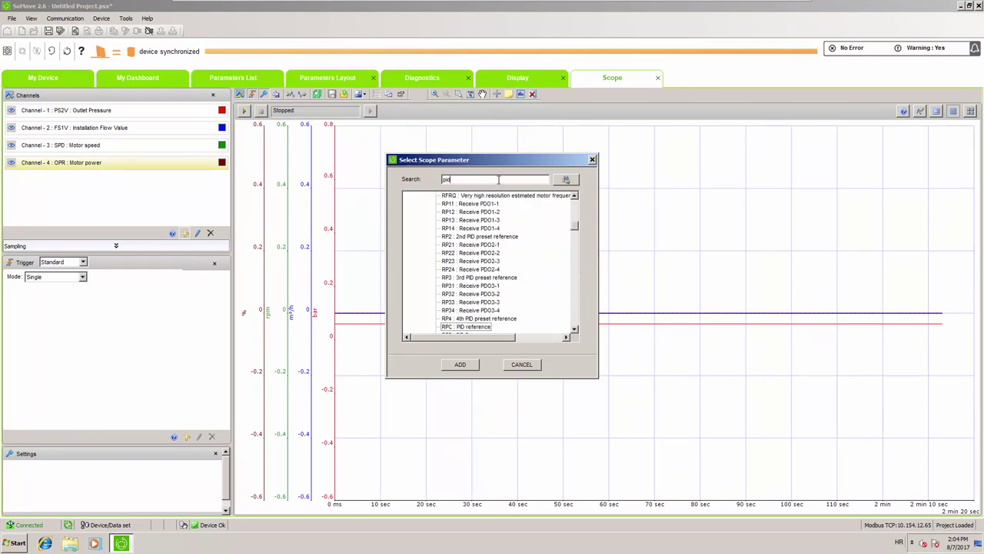
{"action": "left_click", "coordinate": [465, 327]}
{"action": "left_click", "coordinate": [460, 364]}
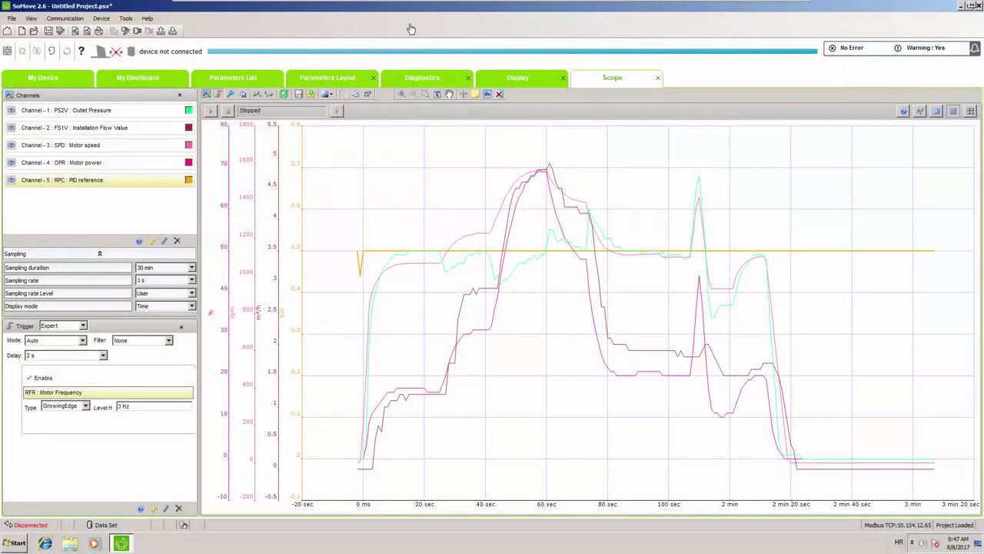
Step: Zoom in on the recorded curves and hide the flow, motor speed and motor power channels to compare outlet pressure with the PID reference
{"action": "left_click", "coordinate": [427, 96]}
{"action": "left_click_drag", "start_coordinate": [336, 140], "coordinate": [821, 493]}
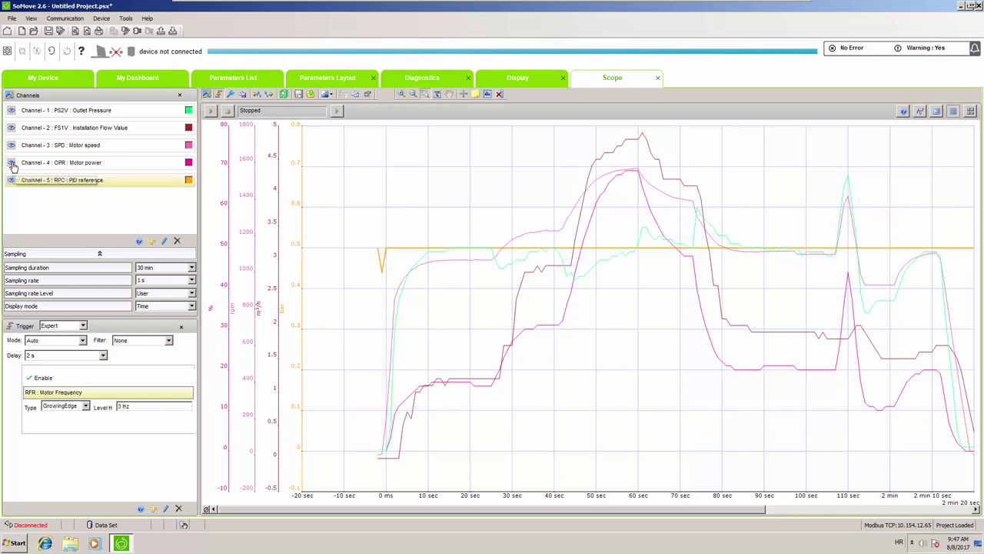
{"action": "left_click", "coordinate": [11, 129]}
{"action": "left_click", "coordinate": [12, 145]}
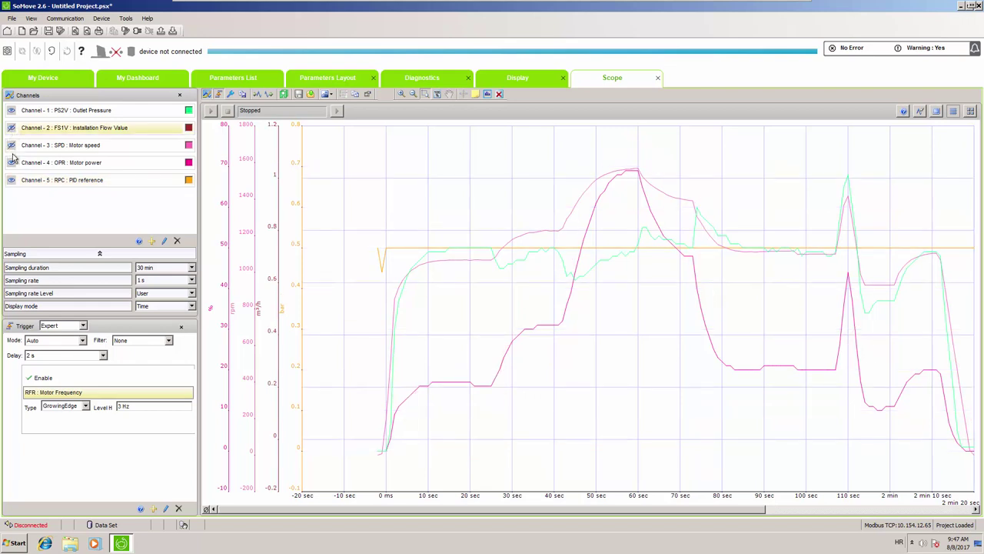
{"action": "left_click", "coordinate": [12, 162]}
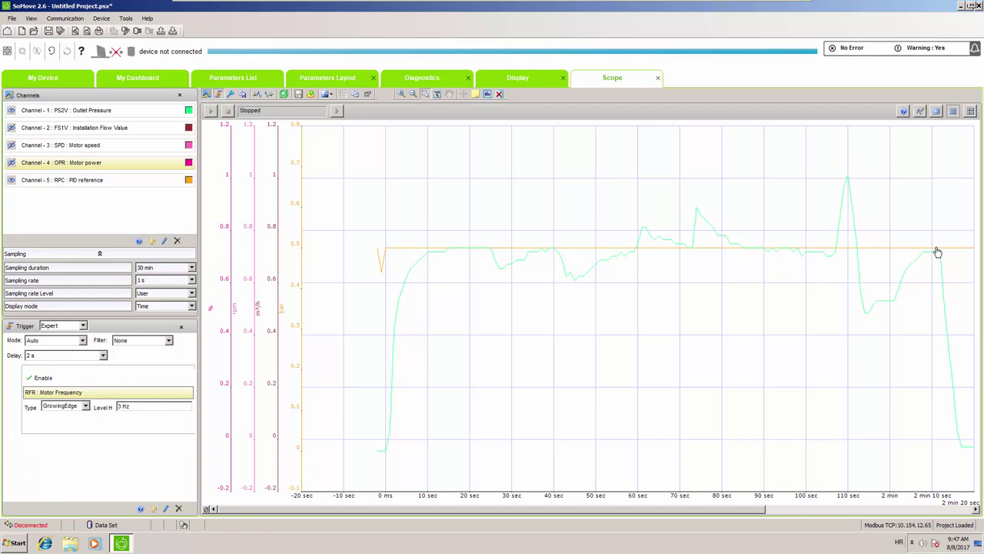
{"action": "mouse_move", "coordinate": [937, 252]}
{"action": "mouse_move", "coordinate": [575, 255]}
Step: Hide the PID reference channel and show Installation Flow Value to compare the flow curve with outlet pressure
{"action": "left_click", "coordinate": [11, 182]}
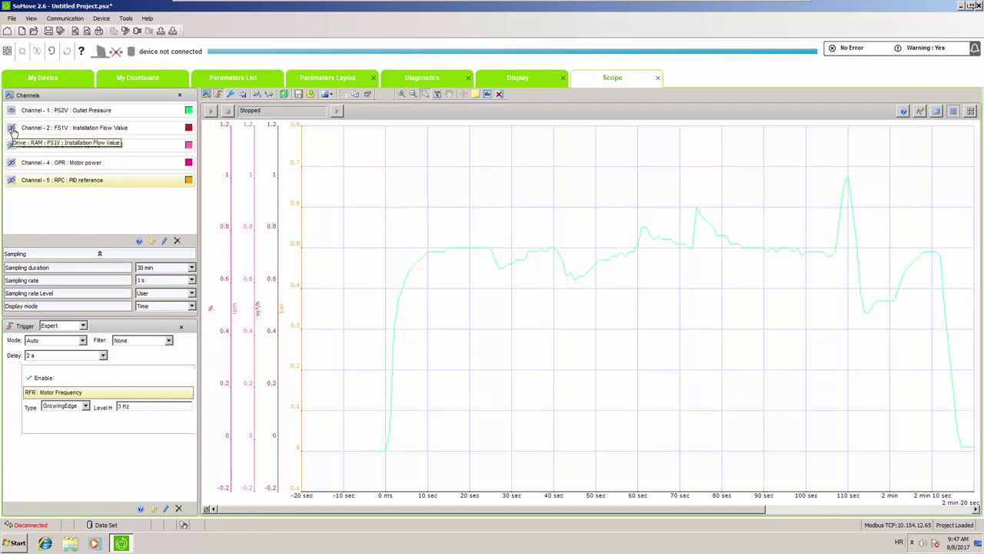
{"action": "left_click", "coordinate": [12, 129]}
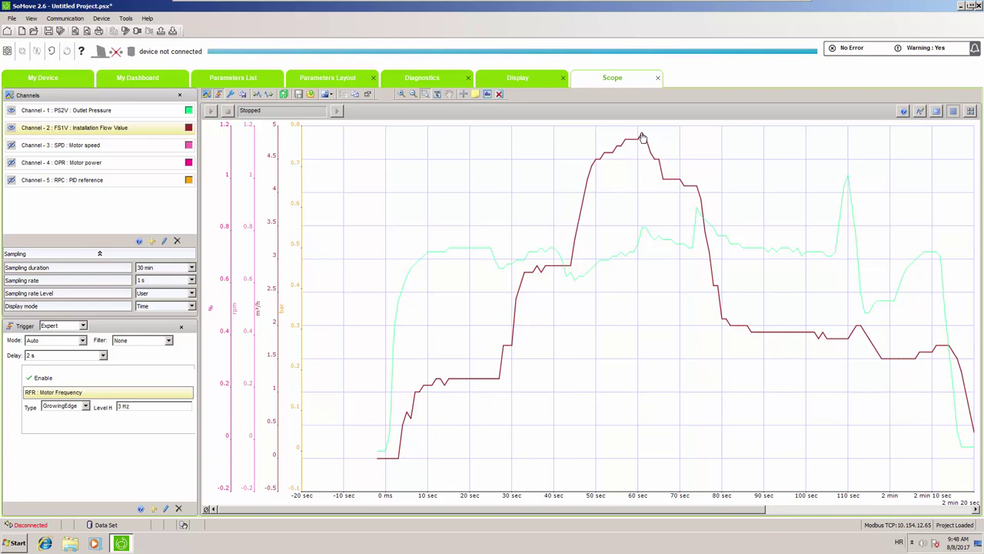
{"action": "mouse_move", "coordinate": [642, 137]}
{"action": "left_click", "coordinate": [844, 204]}
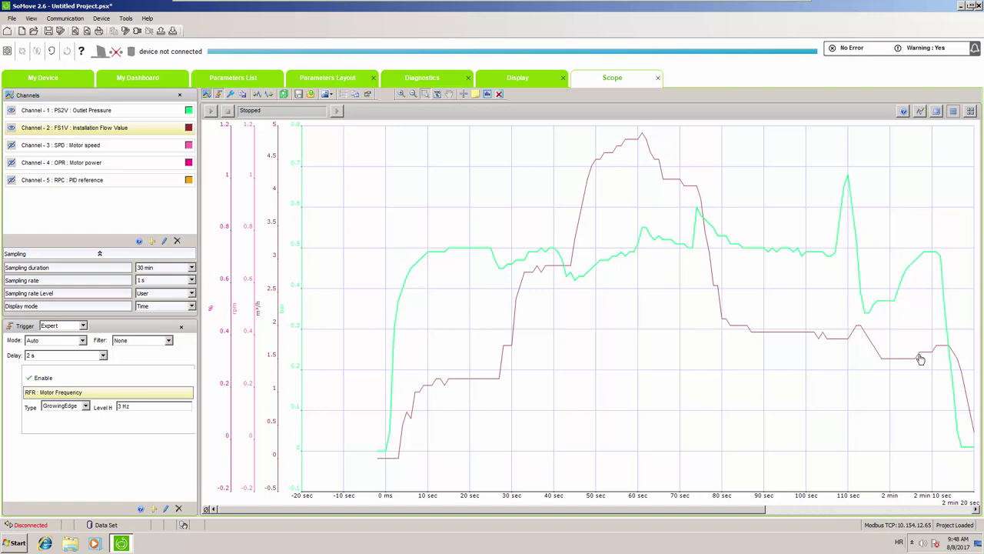
{"action": "mouse_move", "coordinate": [920, 358]}
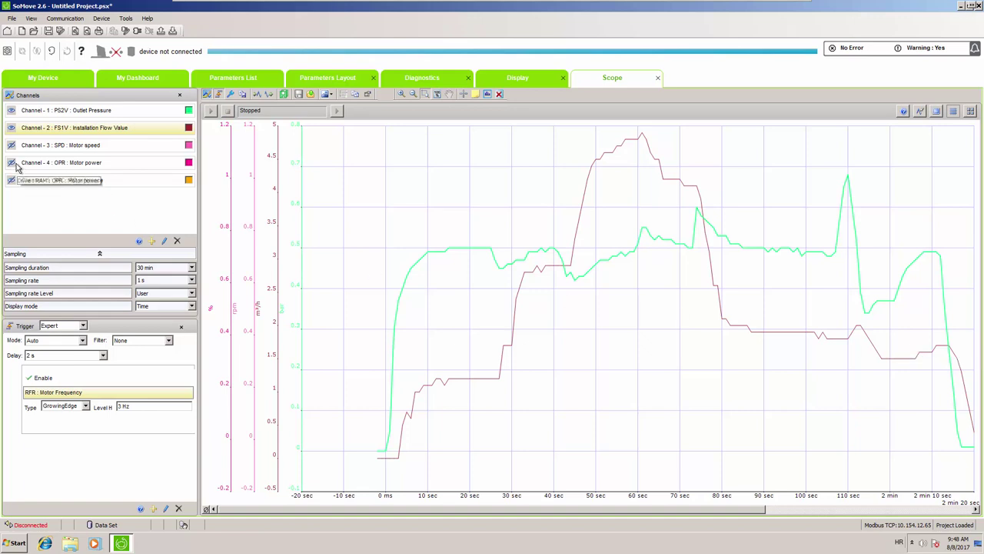
Step: Hide the Outlet Pressure channel and show Motor speed to examine the speed curve against the installation flow
{"action": "left_click", "coordinate": [11, 111]}
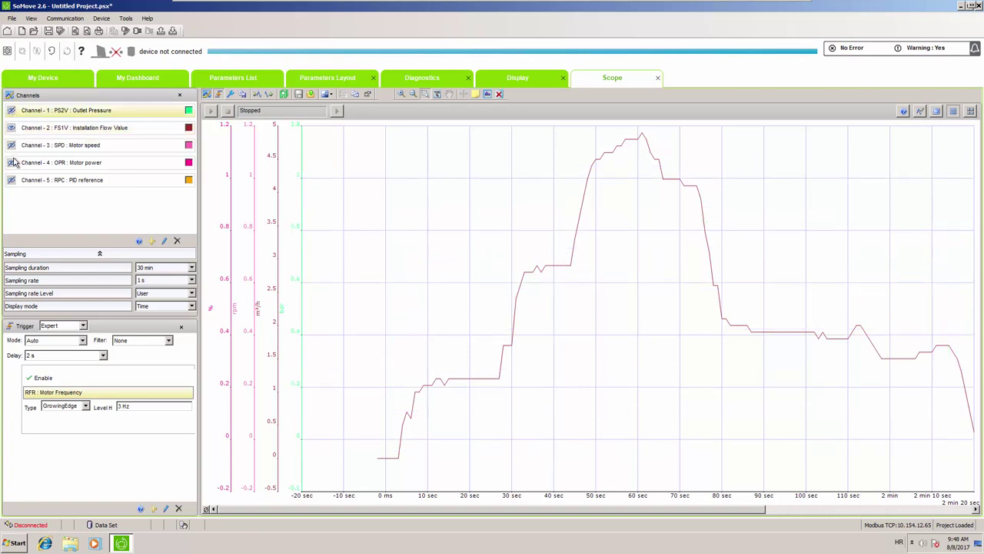
{"action": "left_click", "coordinate": [12, 146]}
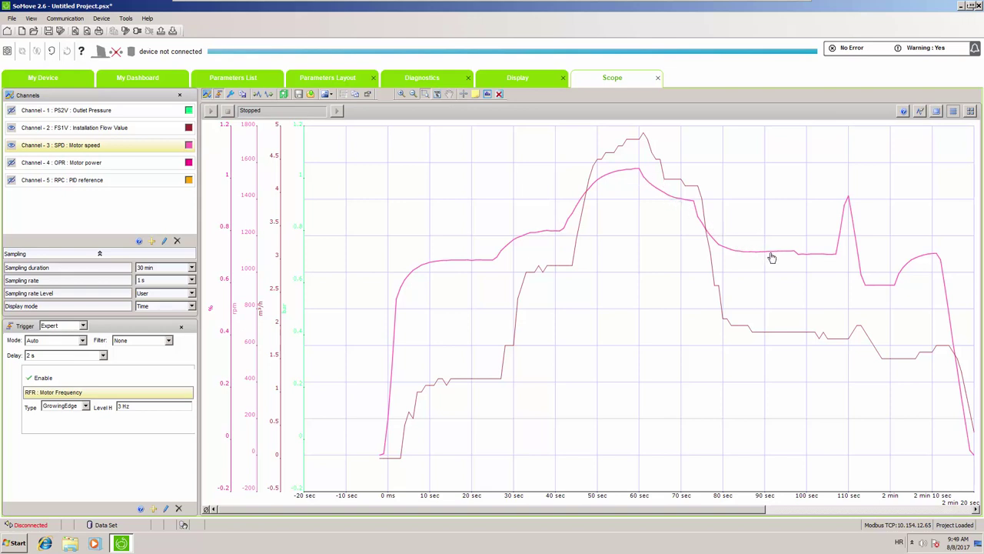
{"action": "mouse_move", "coordinate": [772, 257]}
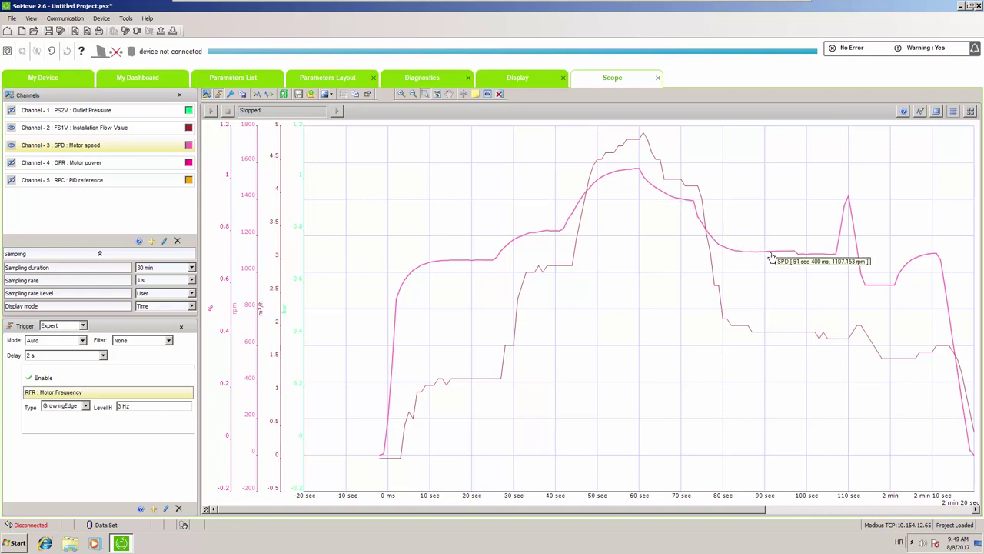
Step: Show Motor power instead of Motor speed to compare it with the flow curve, and hide the Installation Flow Value channel
{"action": "left_click", "coordinate": [11, 146]}
{"action": "left_click", "coordinate": [12, 163]}
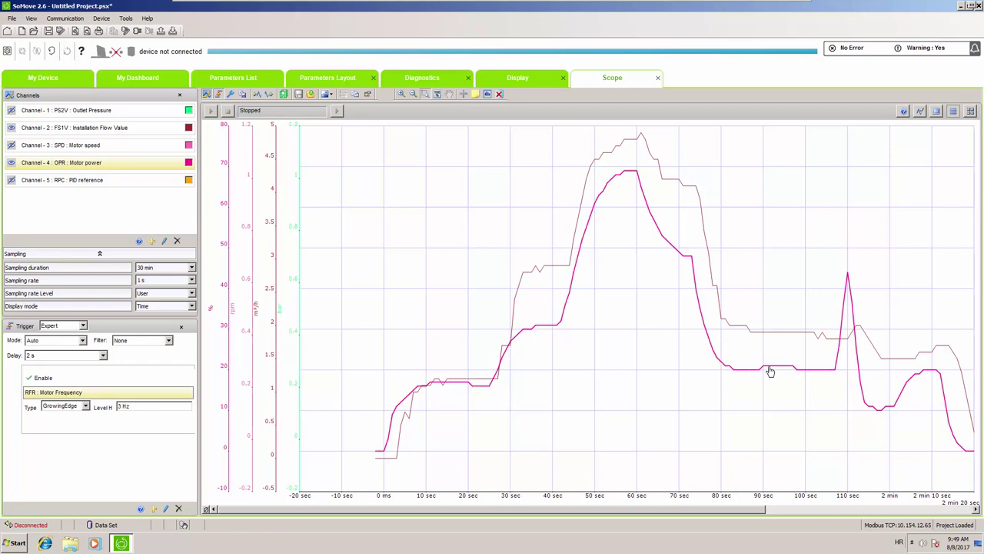
{"action": "mouse_move", "coordinate": [769, 371]}
{"action": "left_click", "coordinate": [11, 128]}
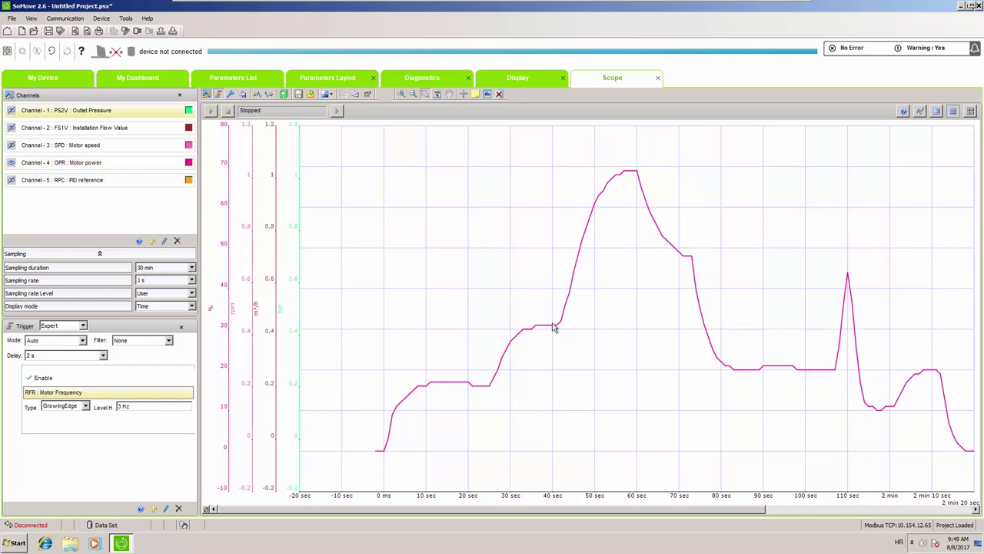